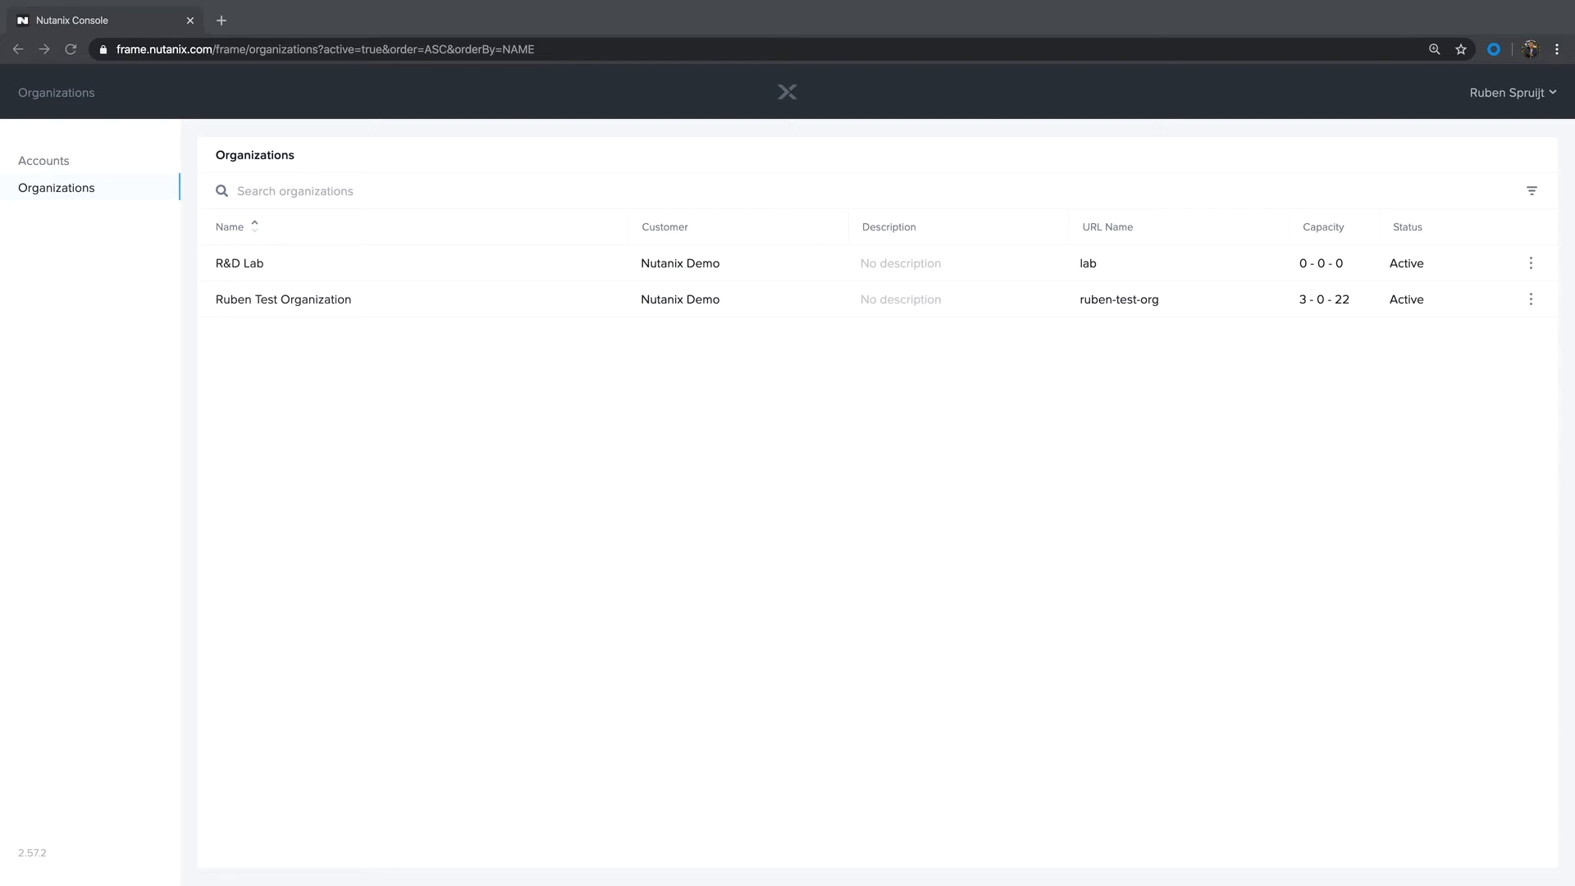
Step: Review the test organization's account list and its usage analytics
click(271, 299)
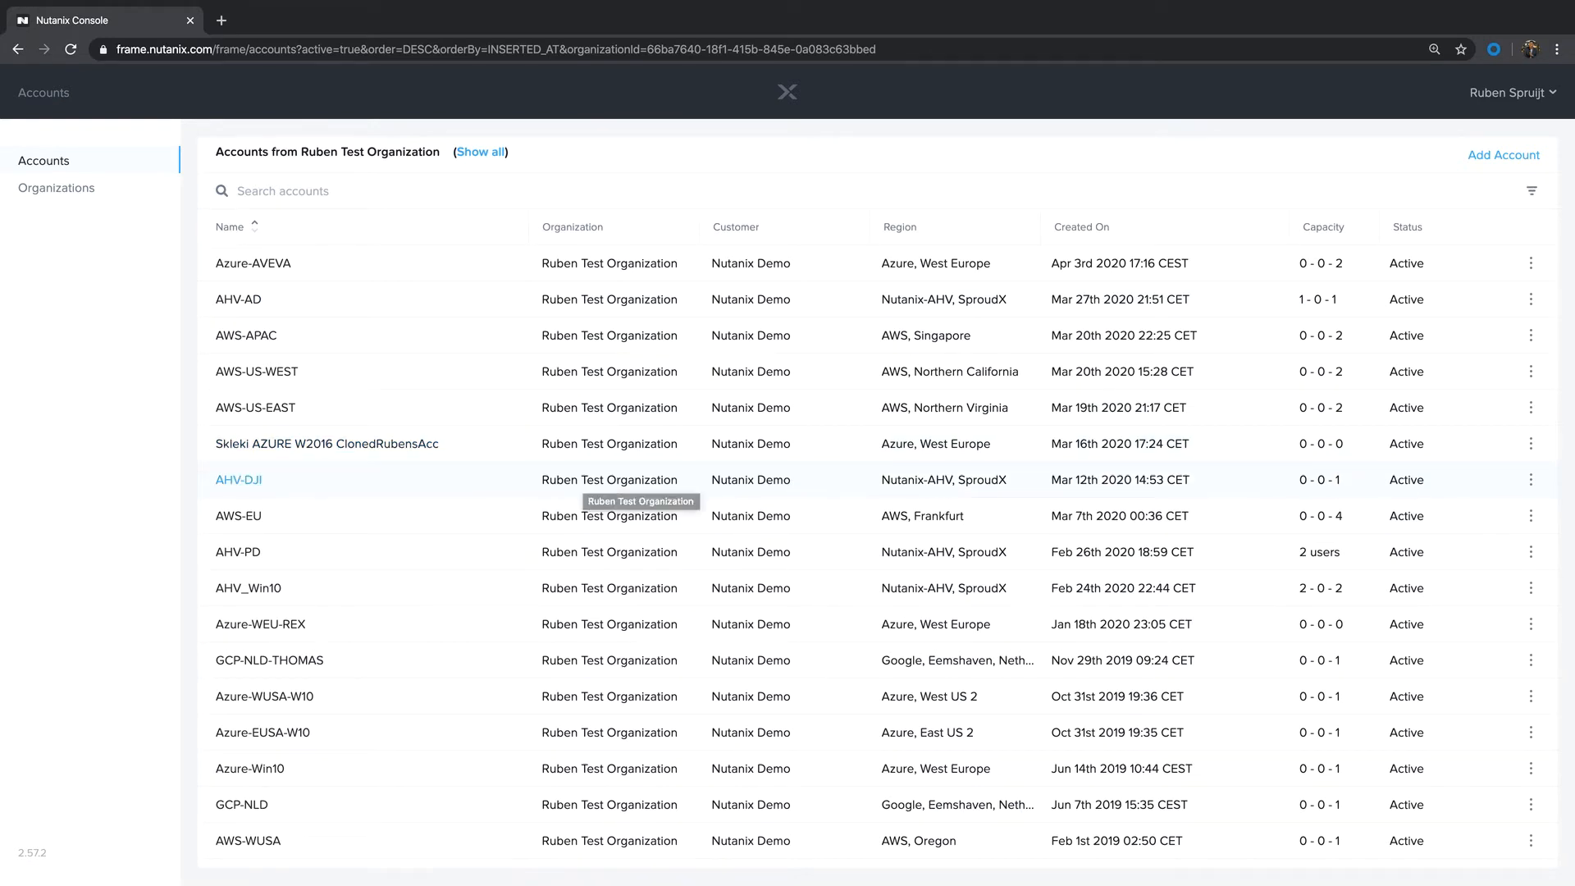
click(56, 188)
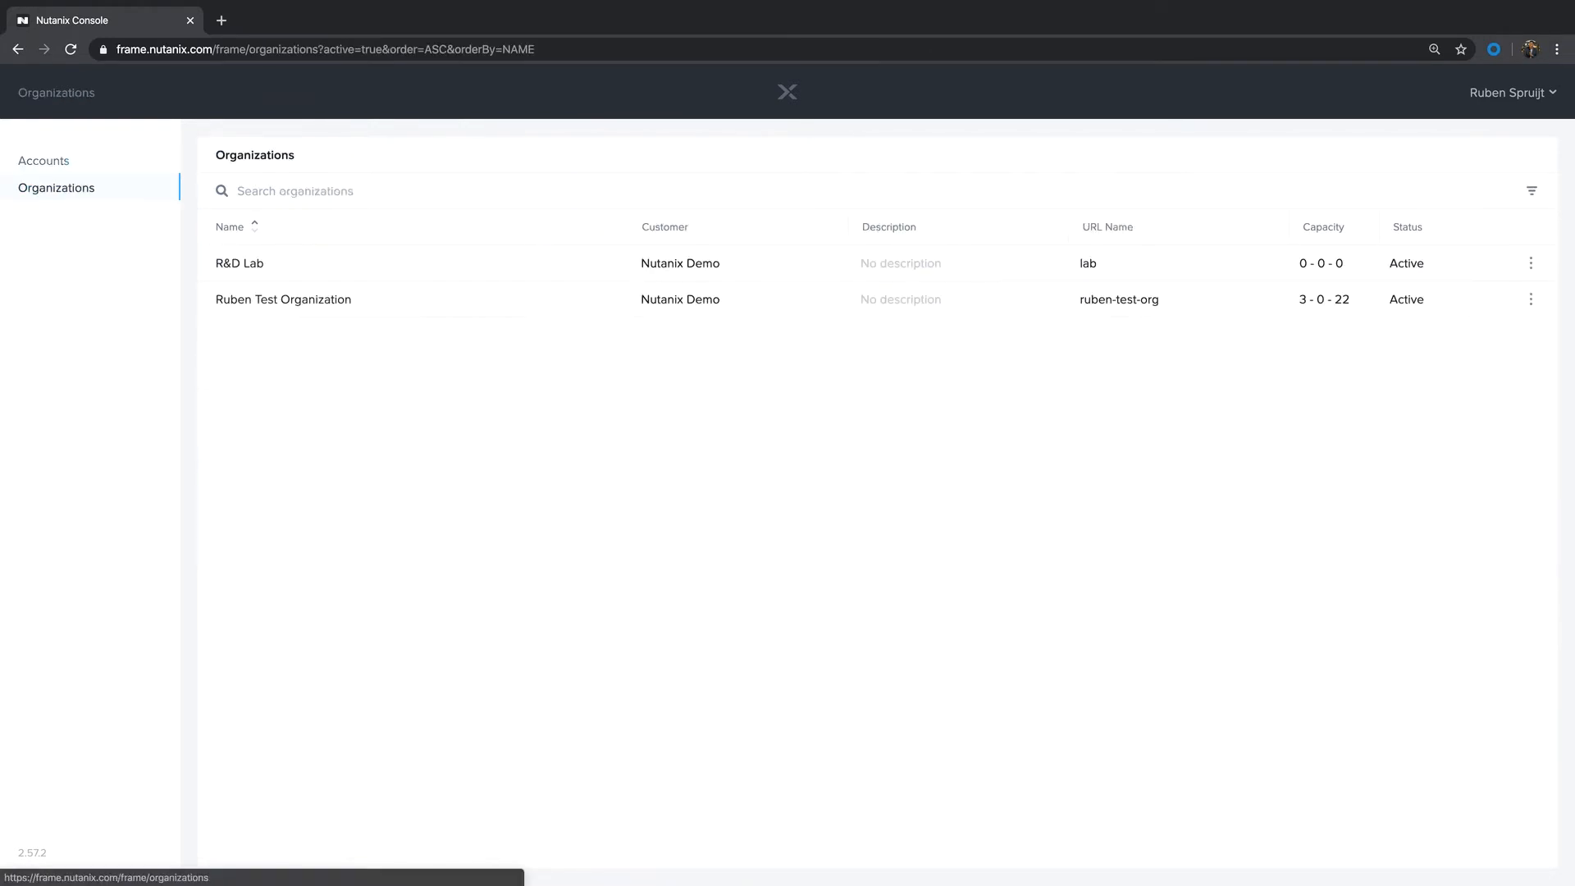
click(1531, 299)
click(1457, 328)
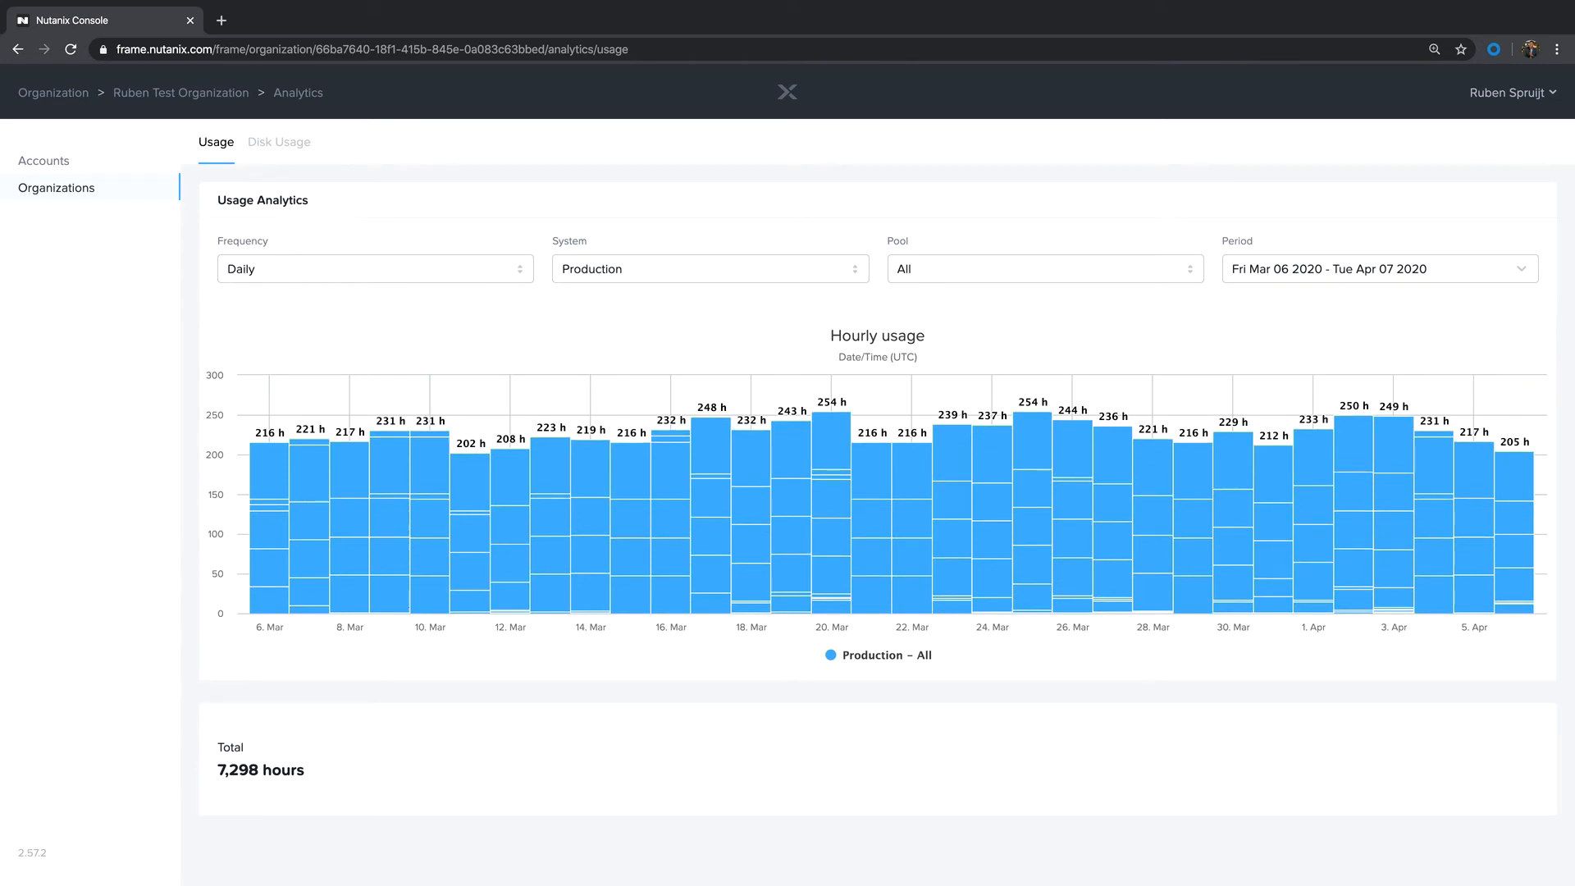
click(44, 161)
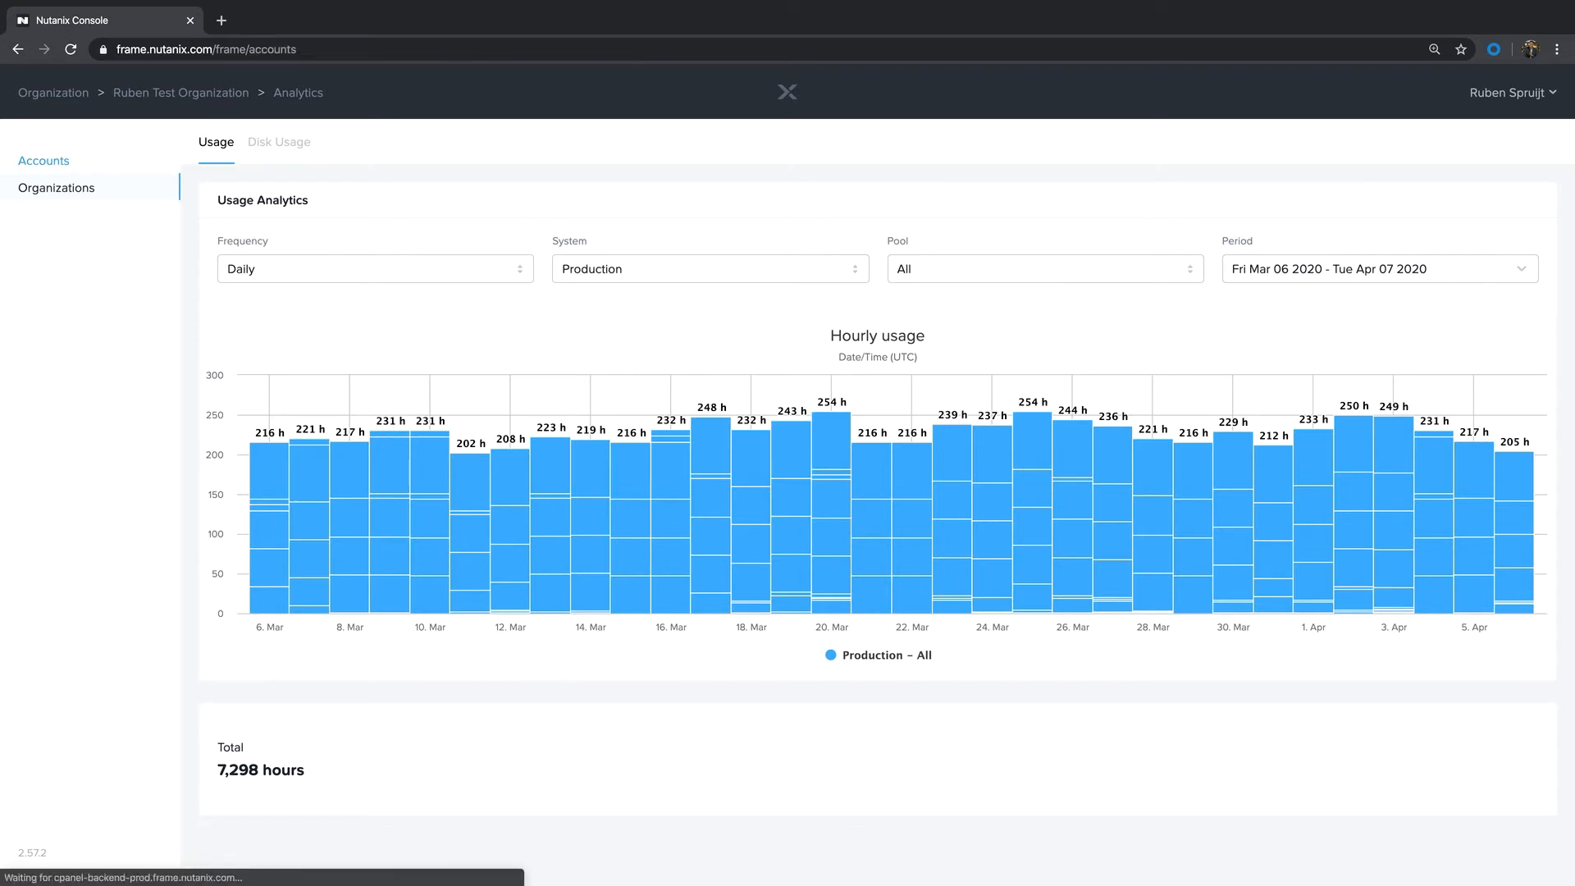
Step: View the test organization's audit trail and browse the action types available for filtering it
click(55, 188)
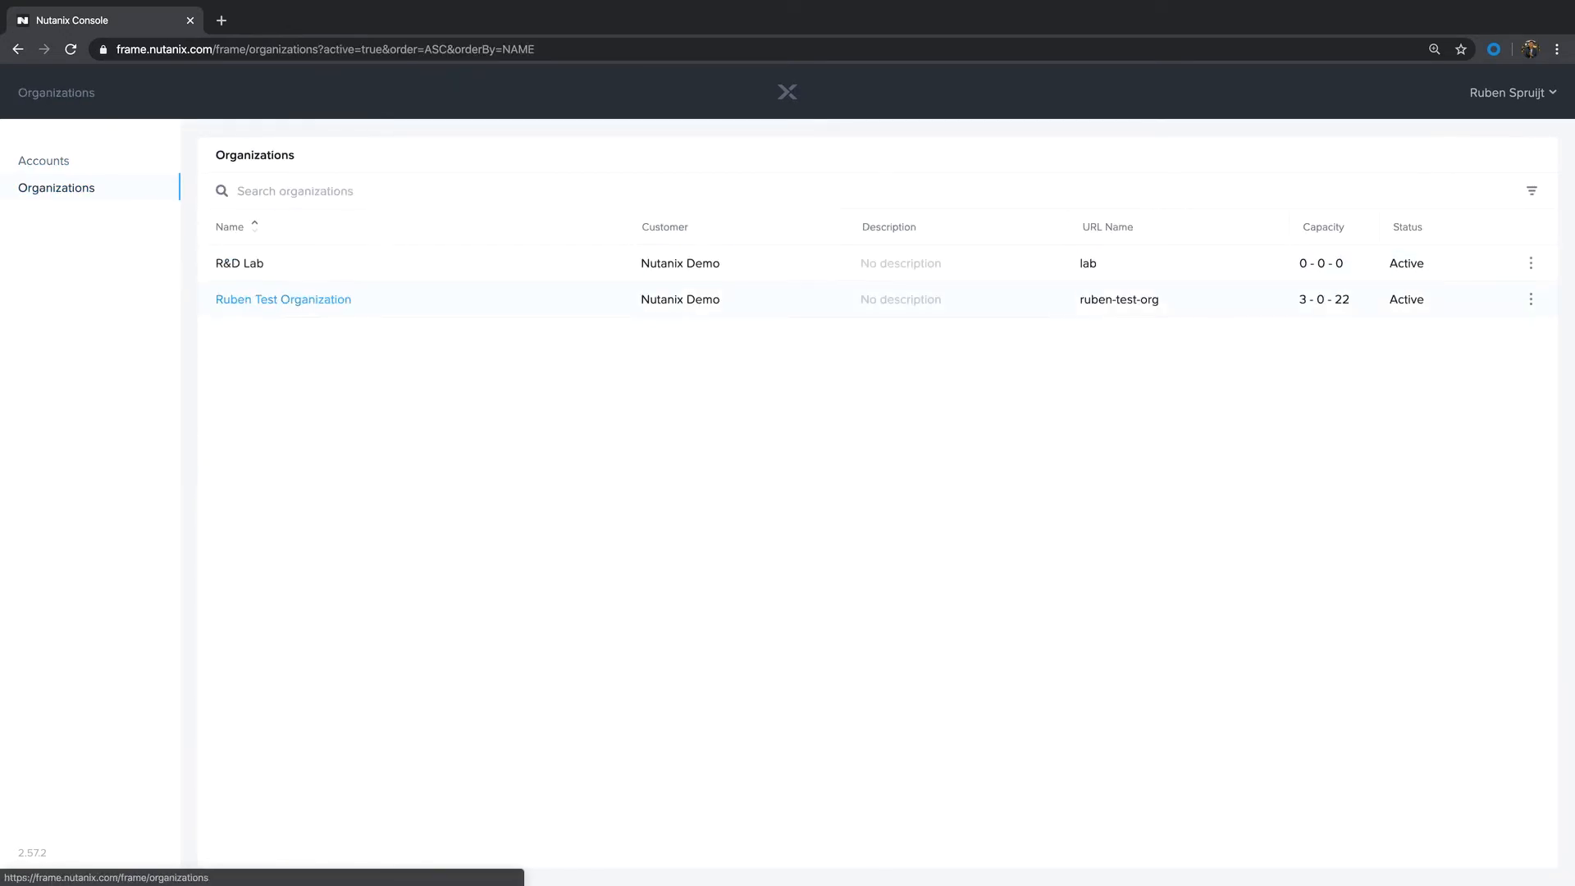
click(1531, 298)
click(1458, 357)
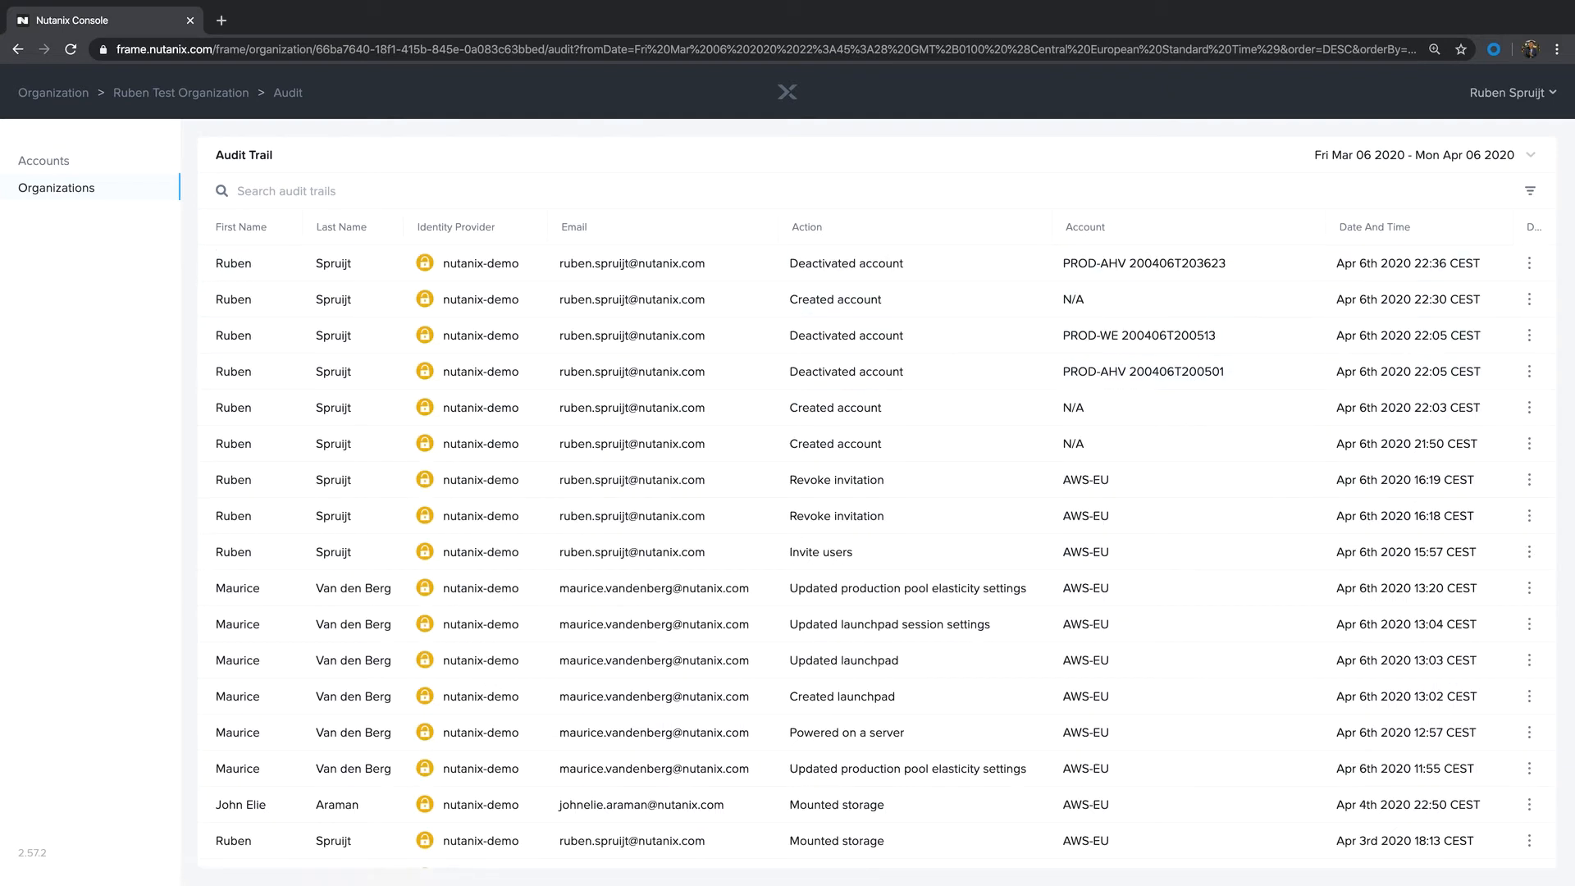
click(1530, 191)
scroll(1400, 407, down, 1)
scroll(1400, 407, down, 10)
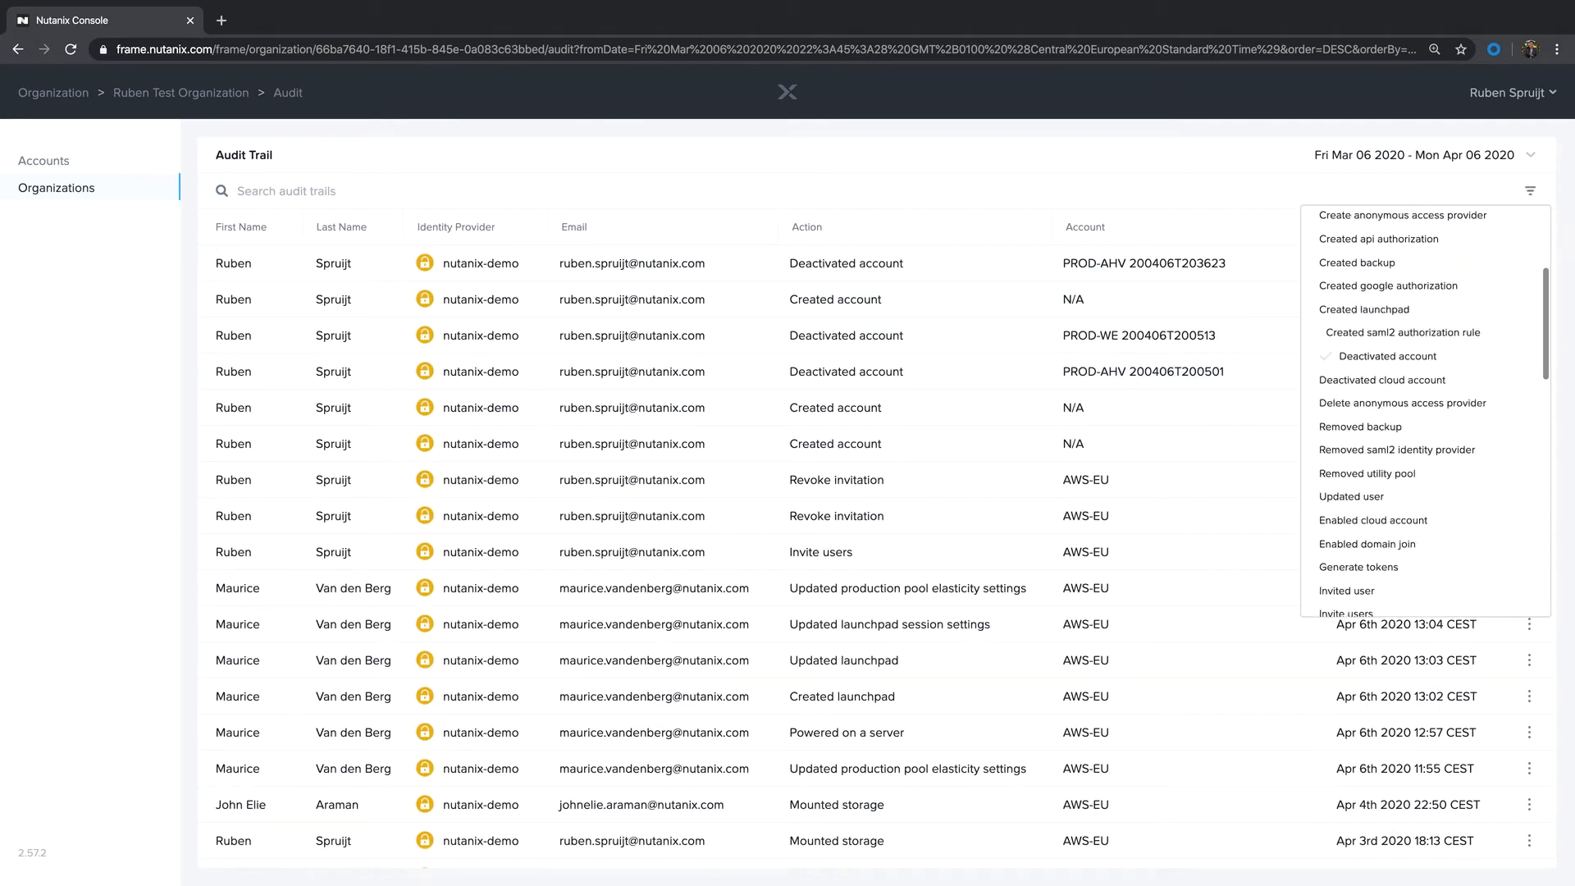
scroll(1400, 407, down, 2)
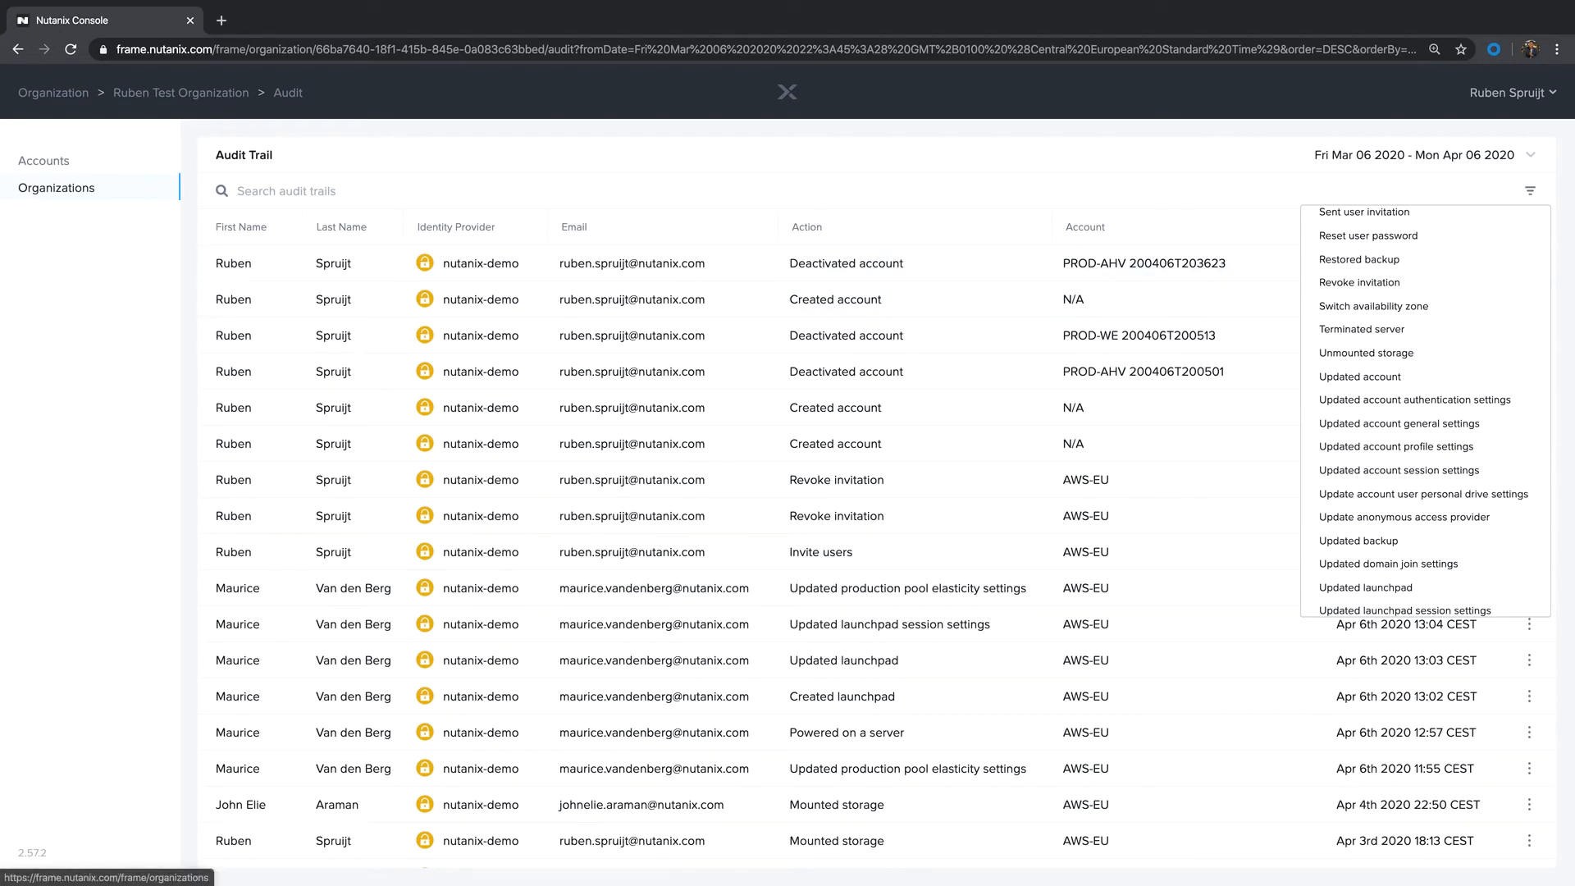
Step: Show the cloud accounts registered for the test organization
click(57, 188)
click(1531, 298)
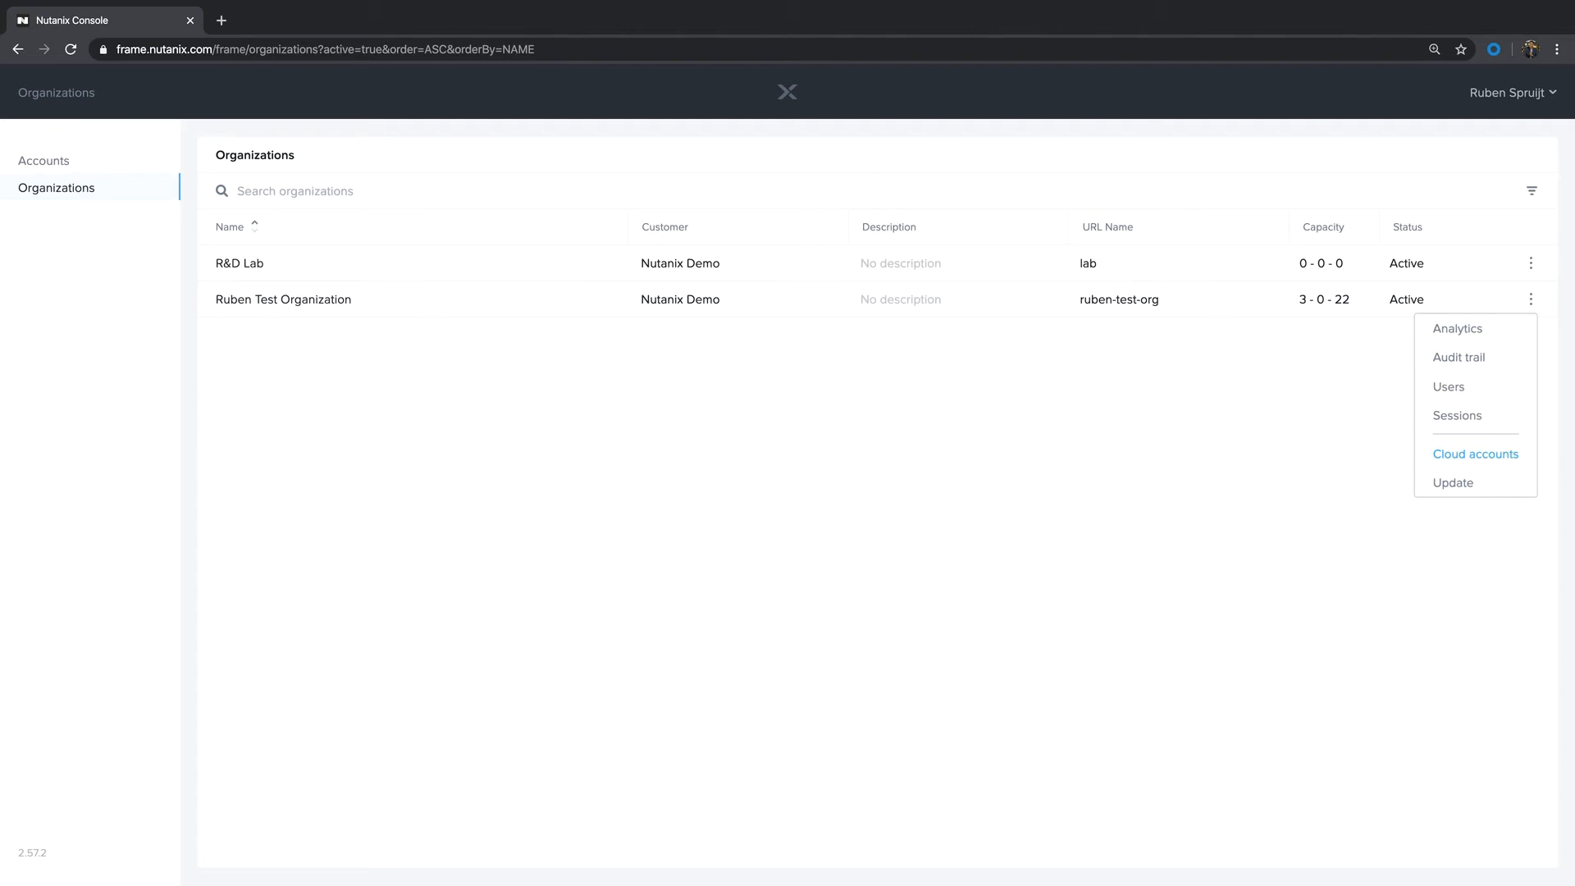
click(1475, 453)
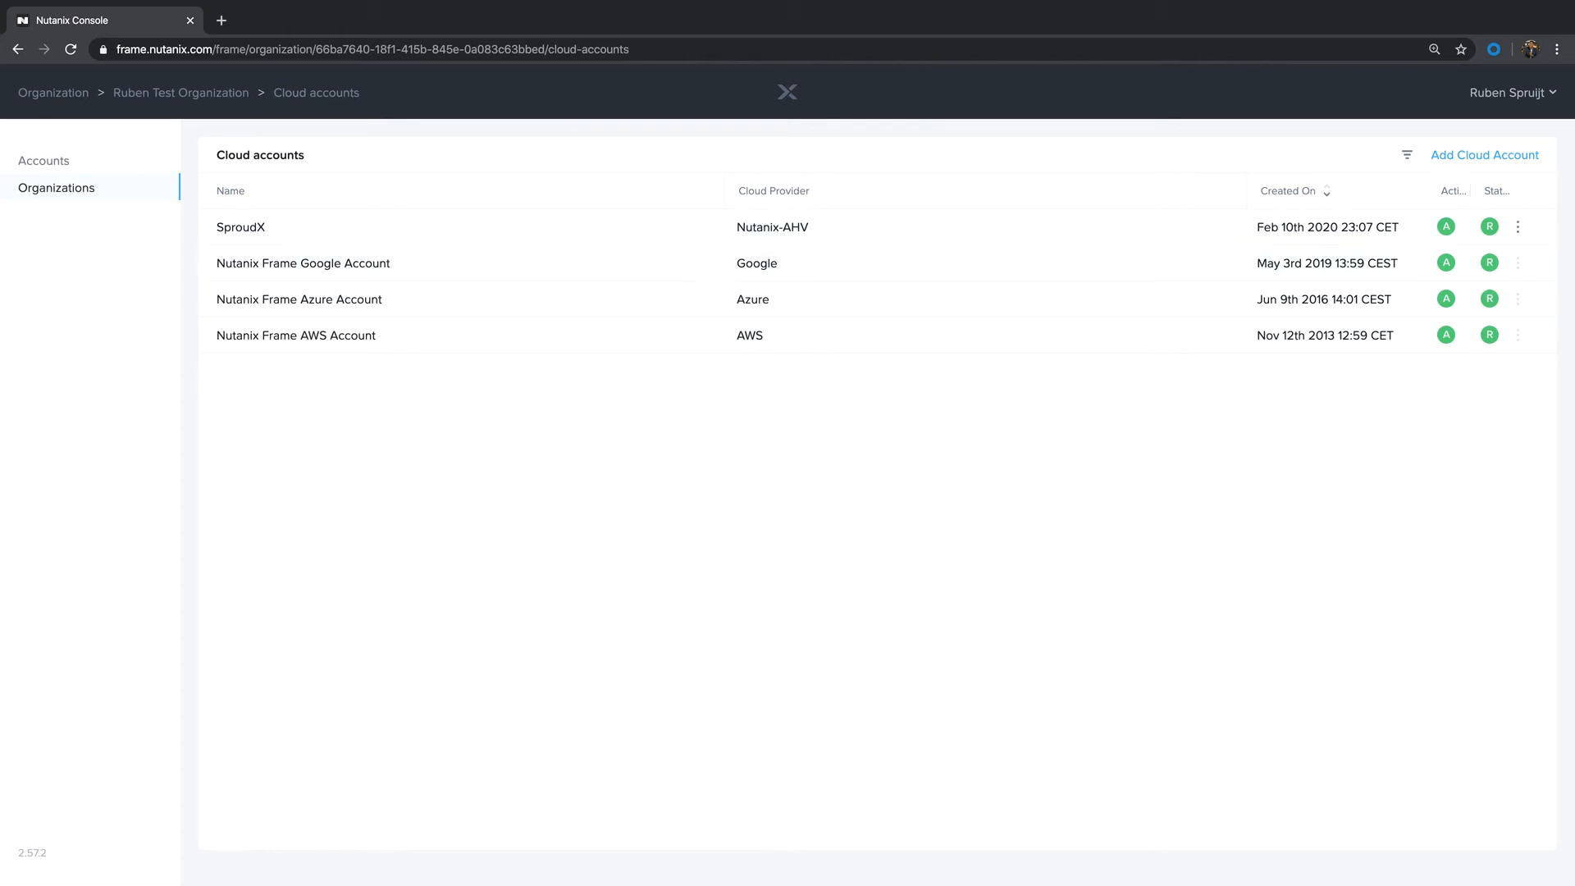
Step: Examine the credential fields and data center choices for adding an Azure cloud account, leaving without creating one
click(1449, 156)
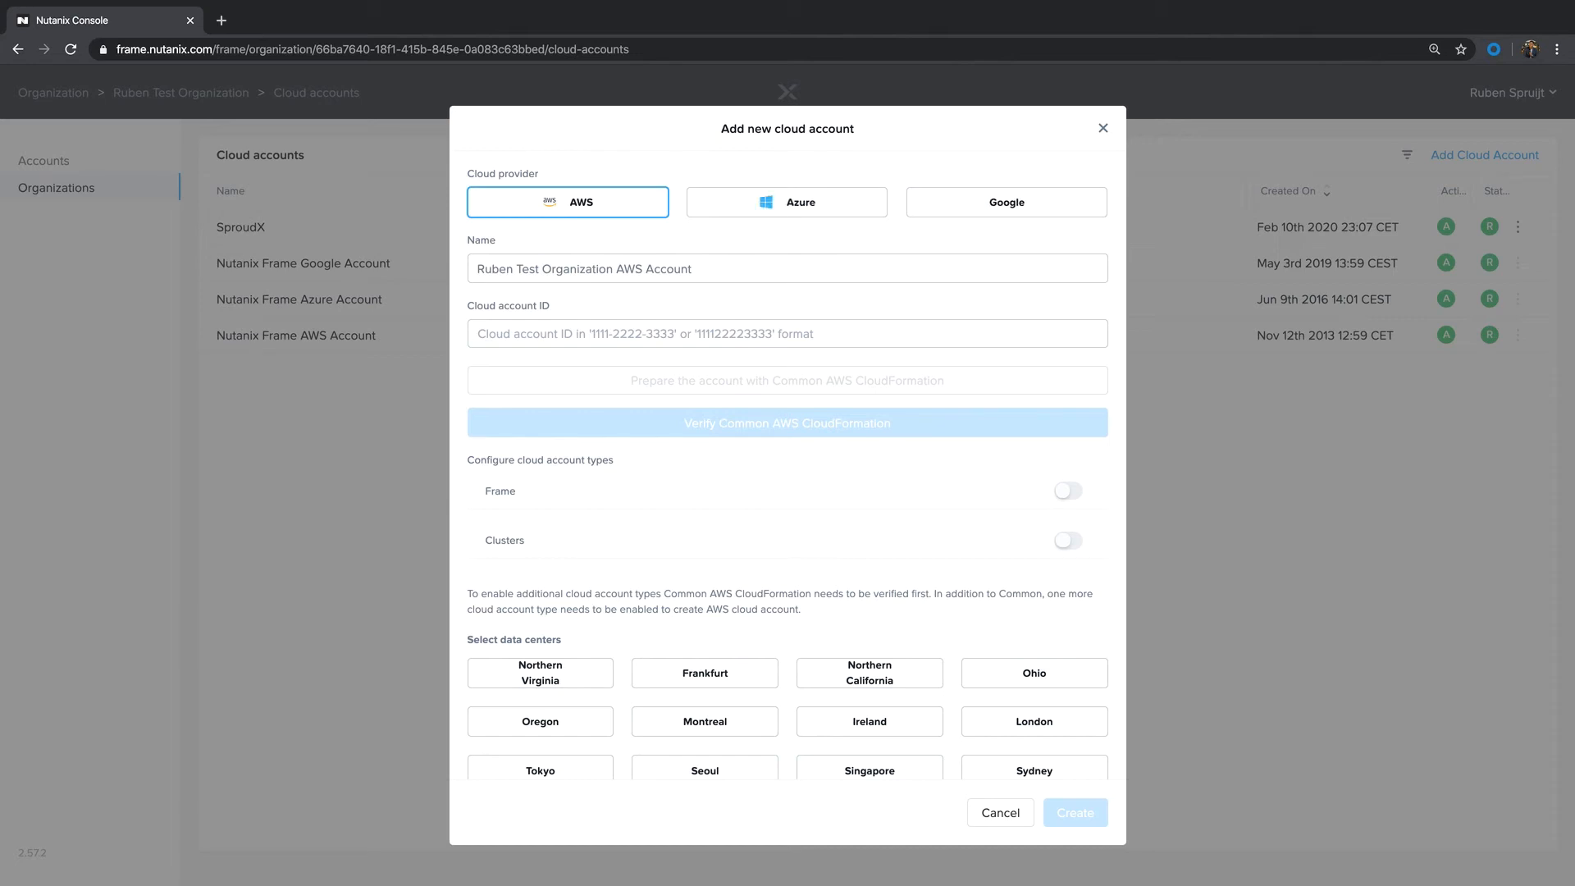
click(787, 203)
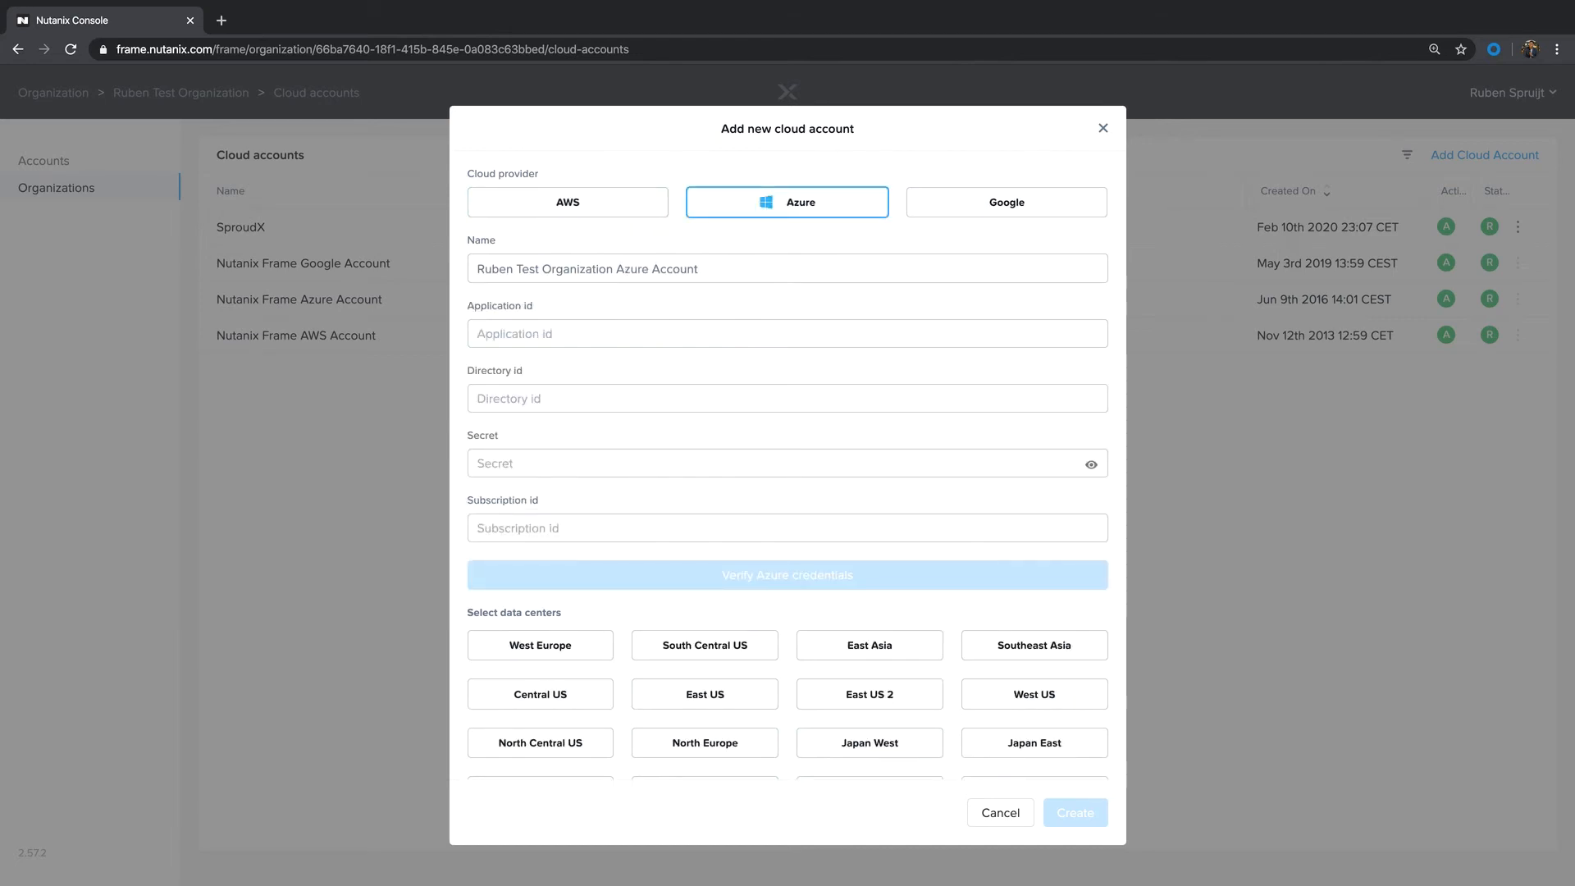
scroll(788, 463, down, 1)
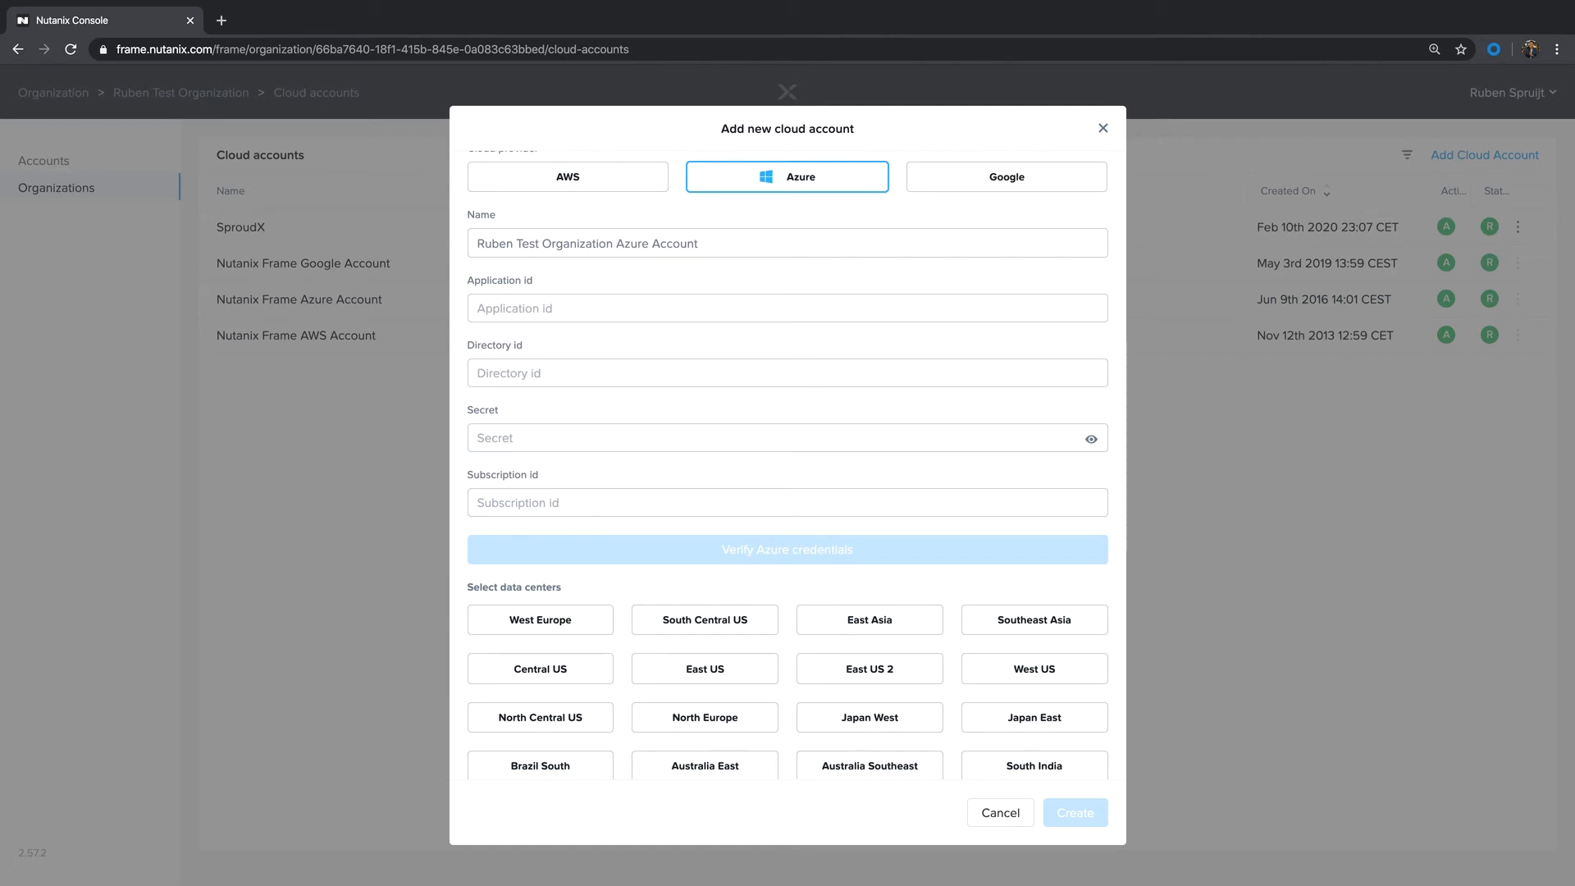
scroll(788, 463, down, 3)
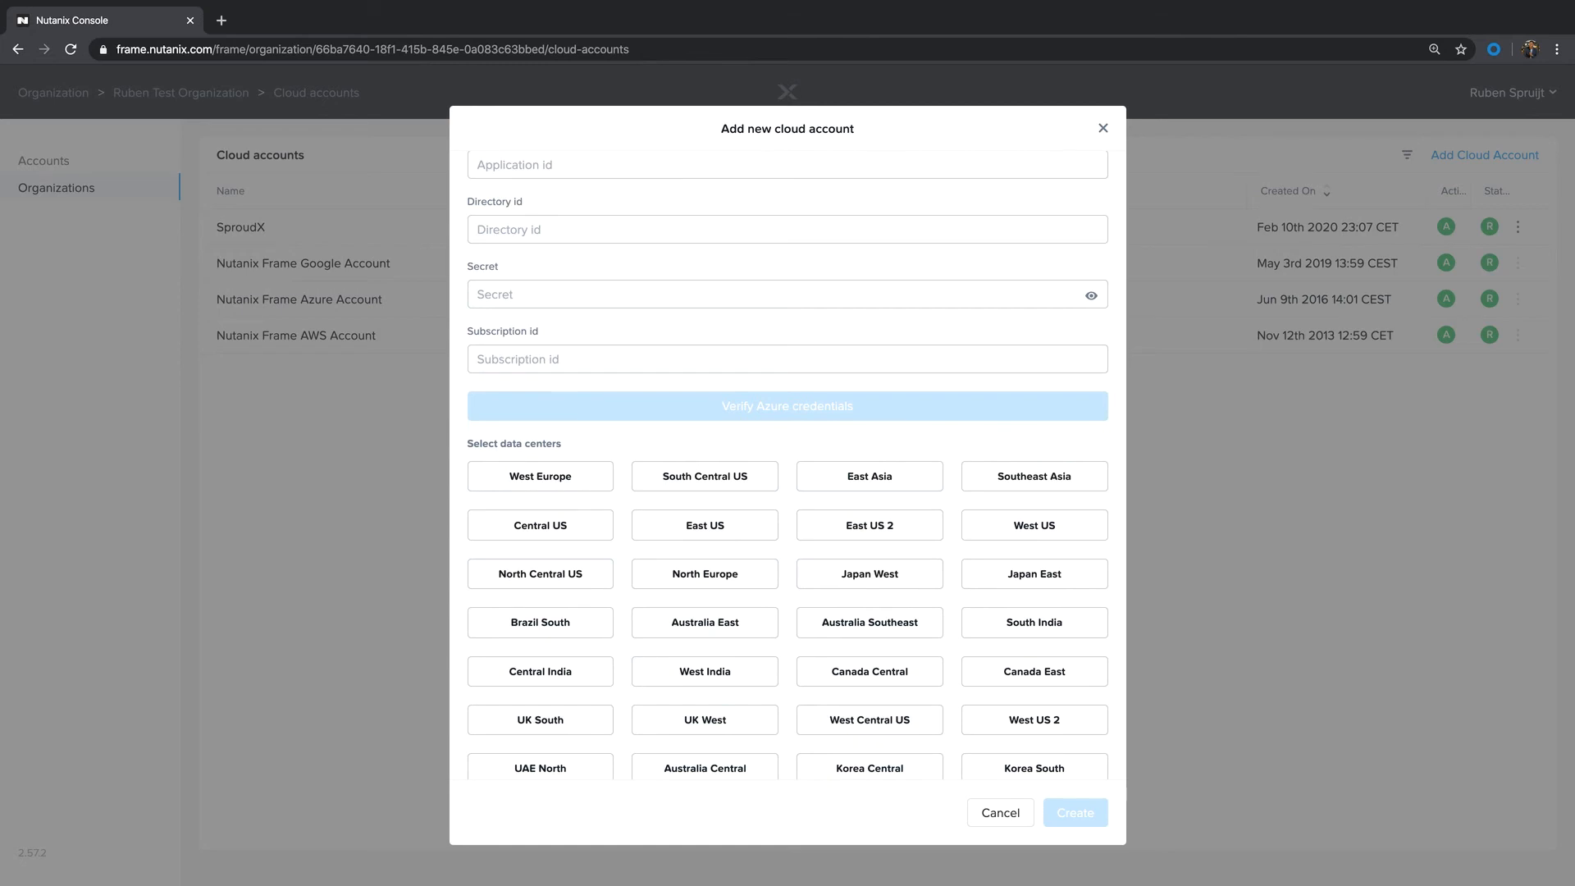
scroll(787, 465, down, 3)
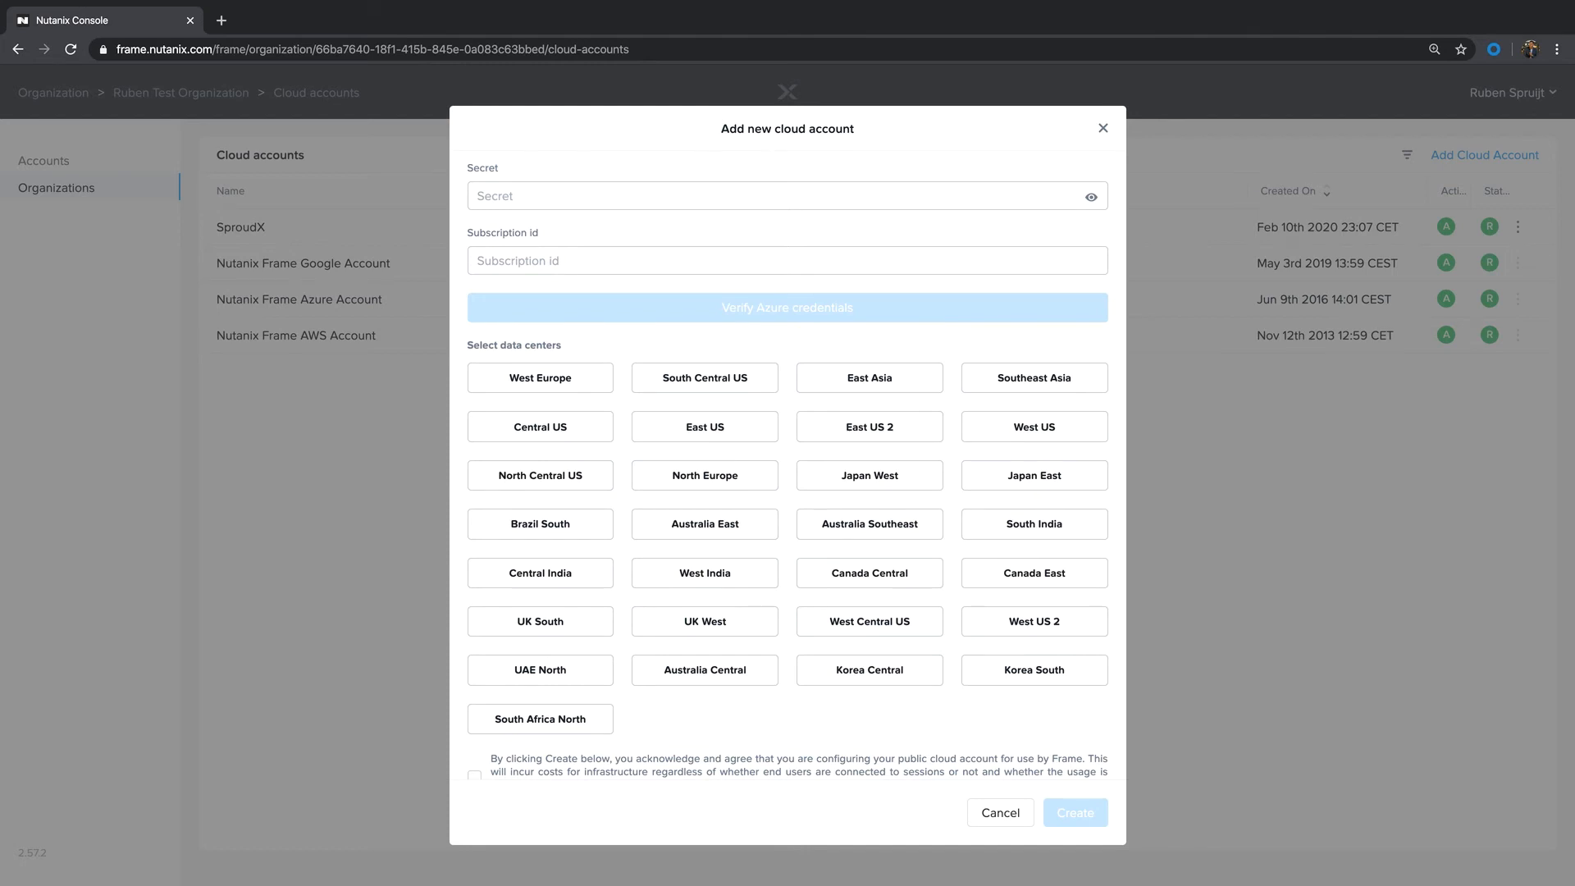
scroll(788, 465, down, 1)
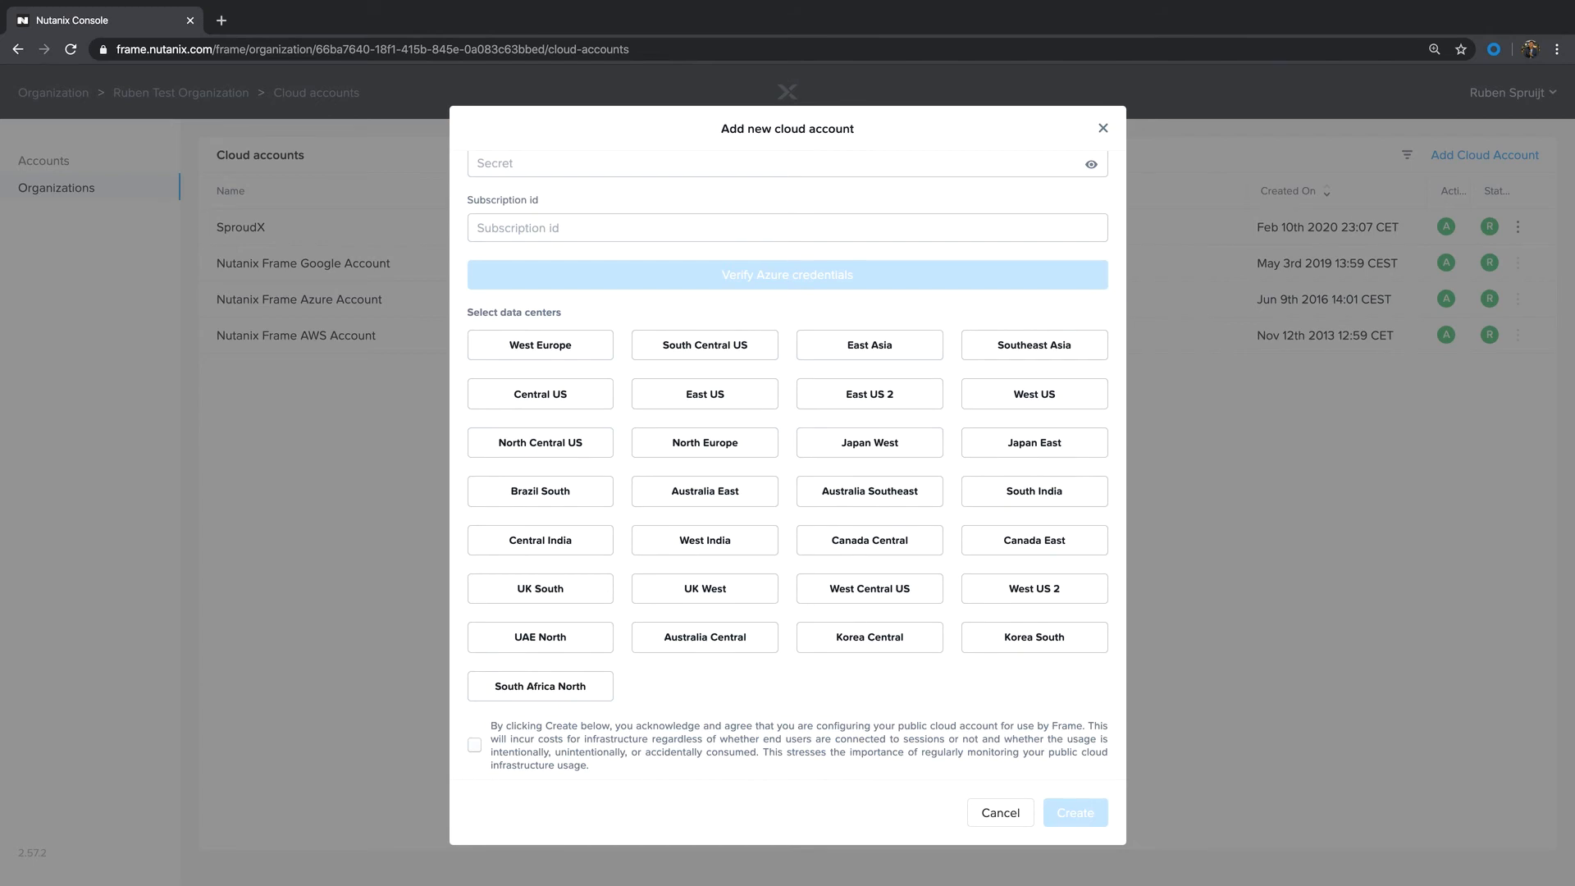
scroll(787, 462, up, 5)
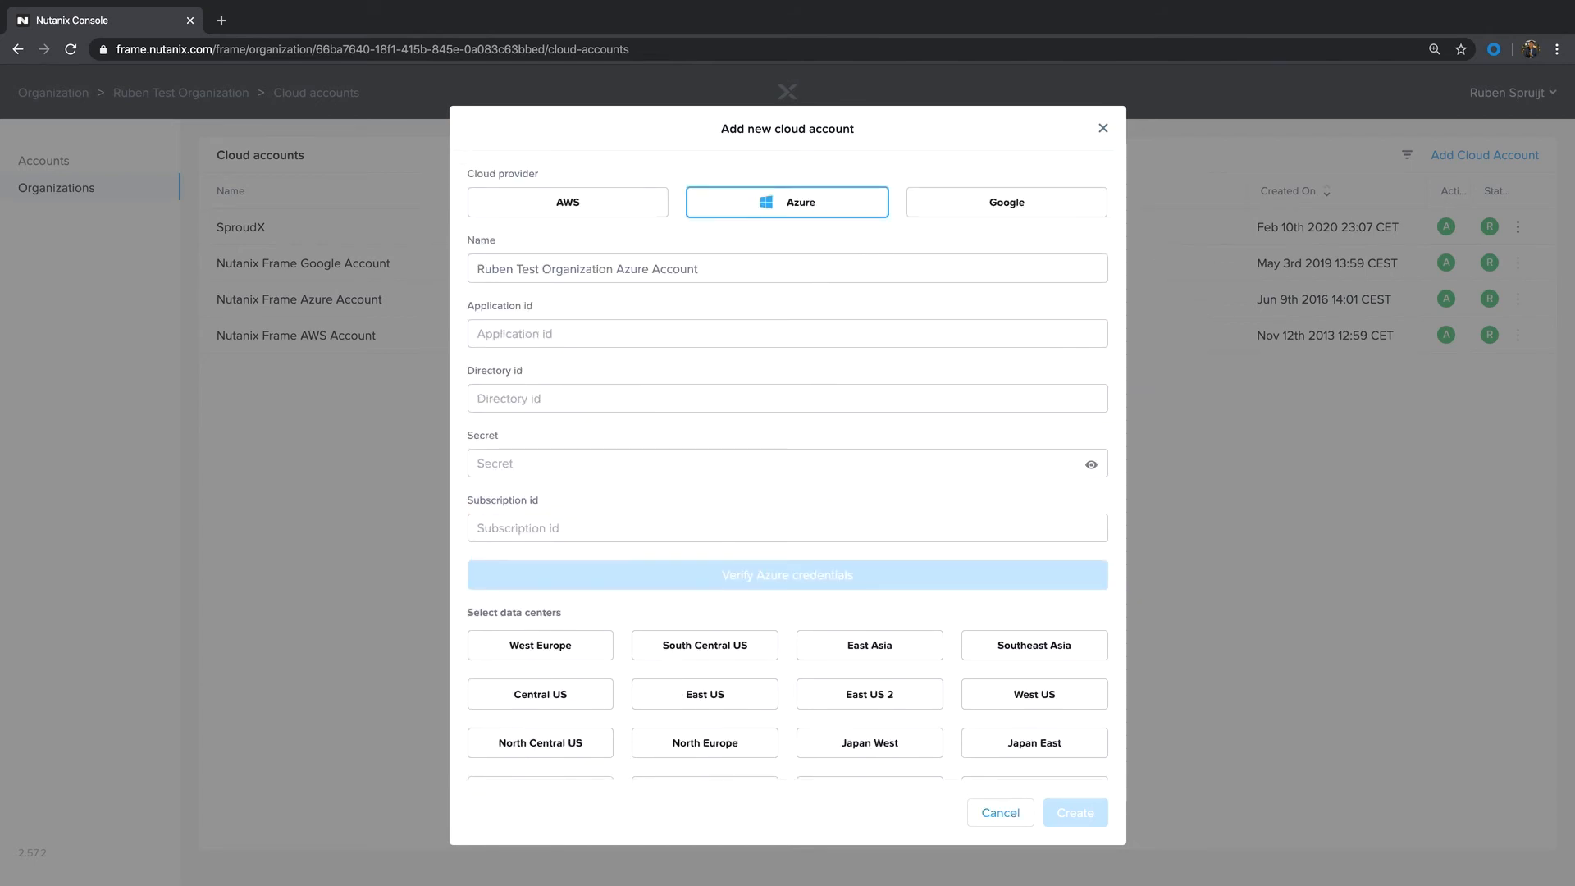
click(1001, 813)
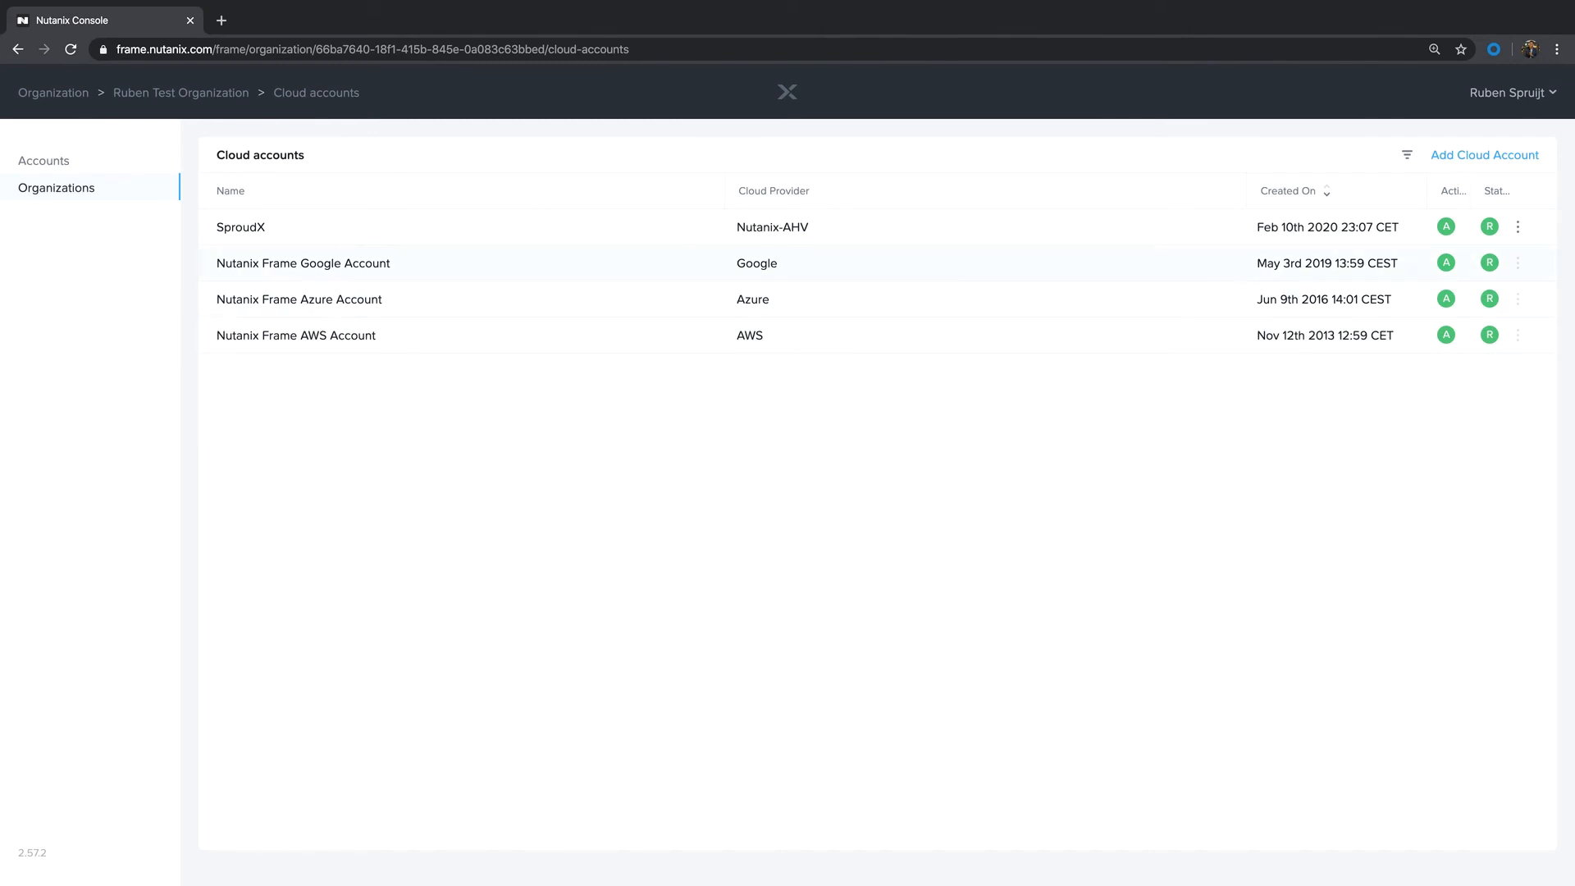
Step: Start a new Frame account in the test organization, name it Barracuda-PROD, and proceed to its configuration
click(56, 188)
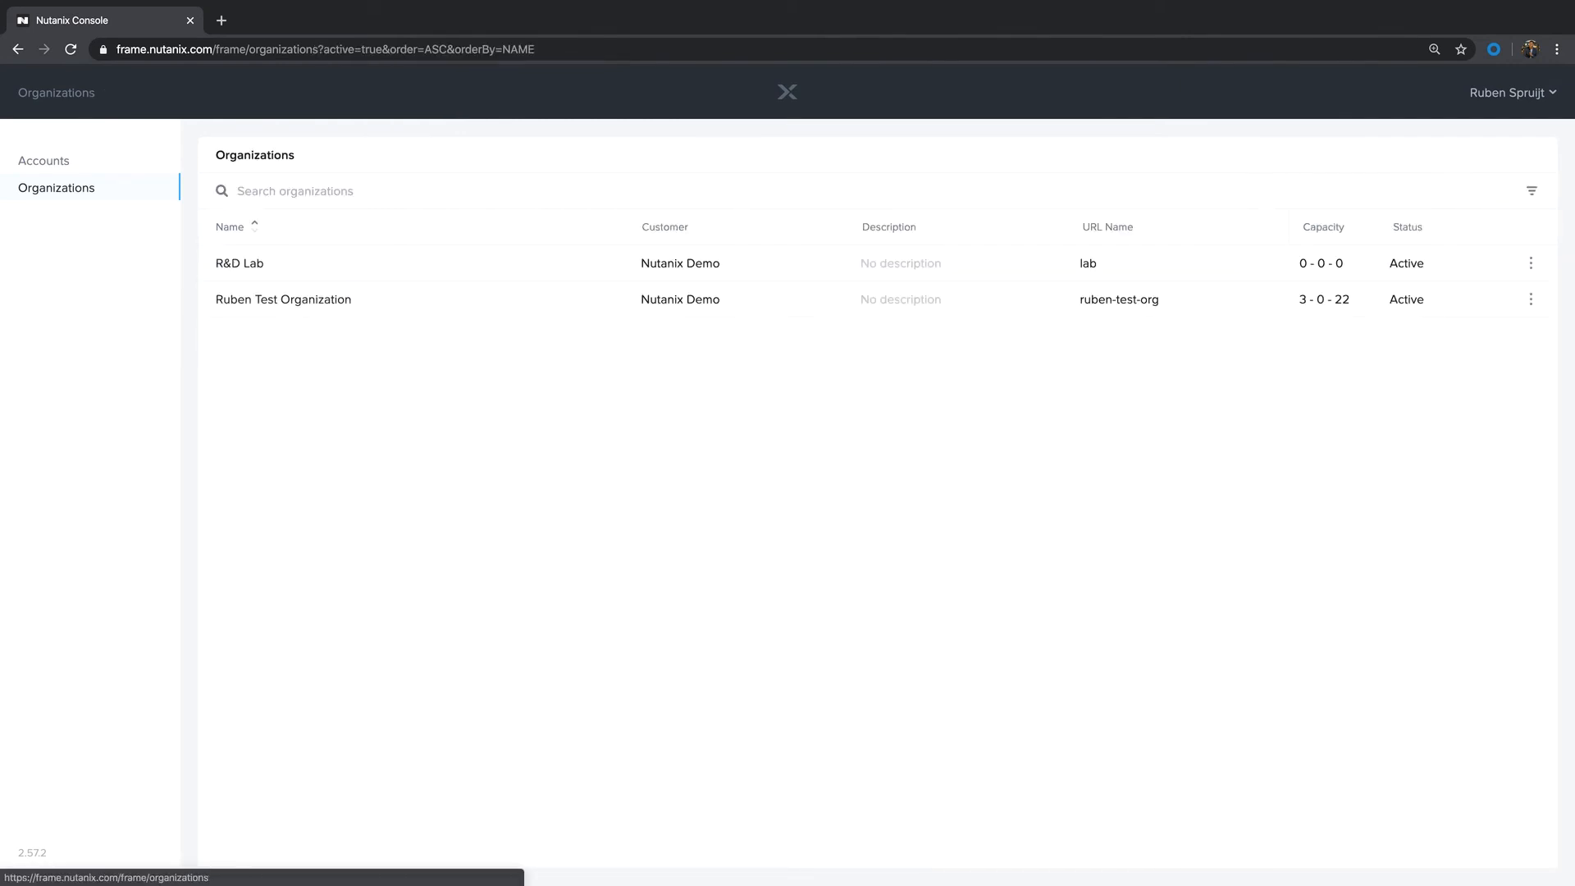
click(283, 300)
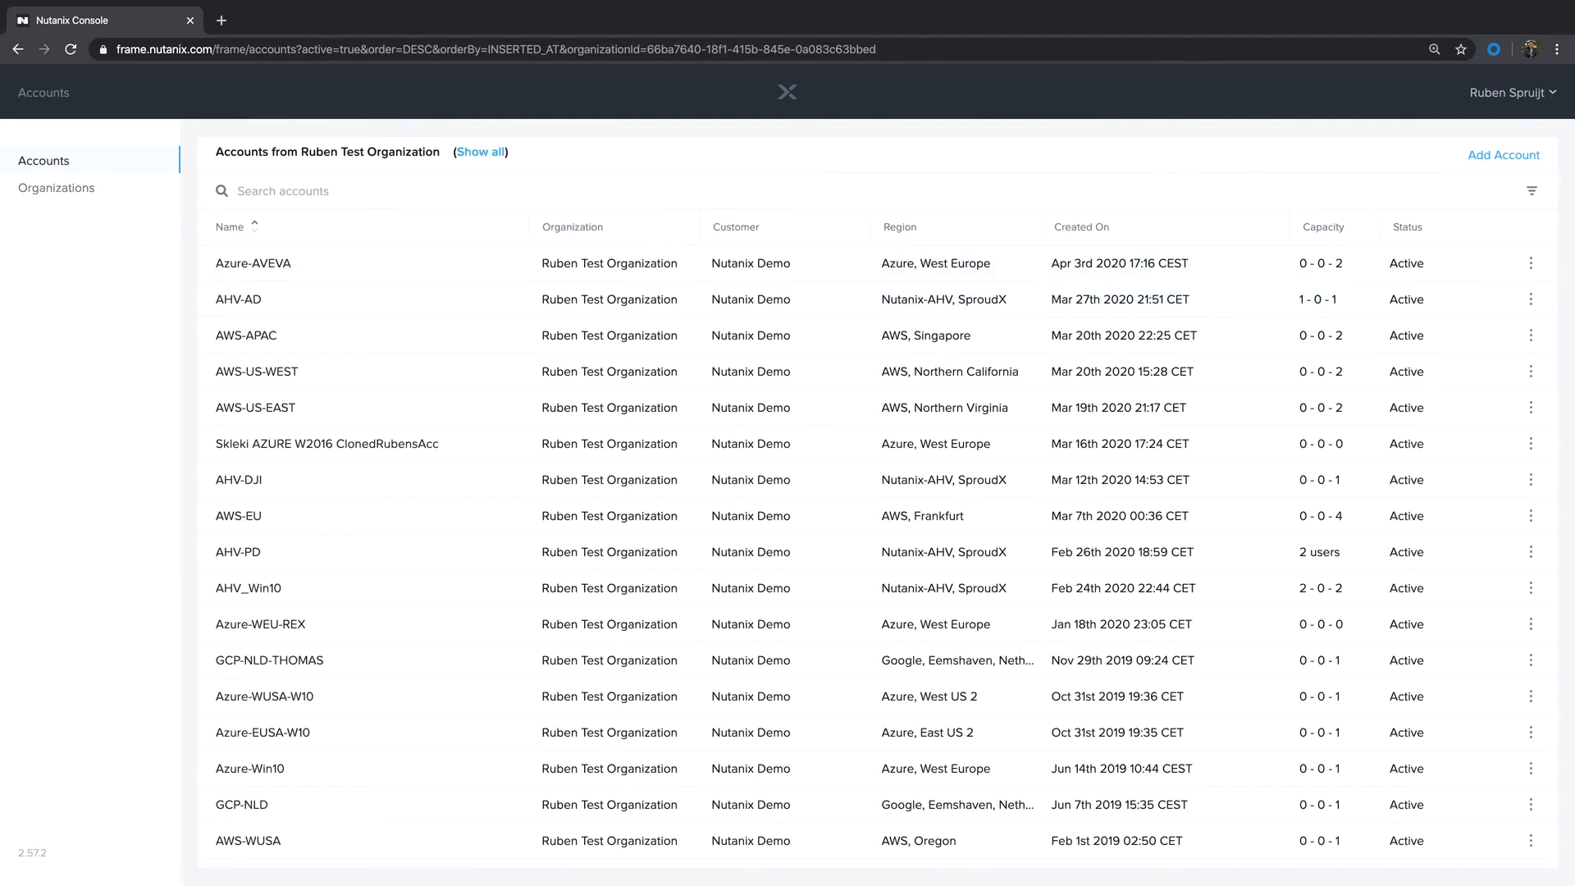
click(1504, 155)
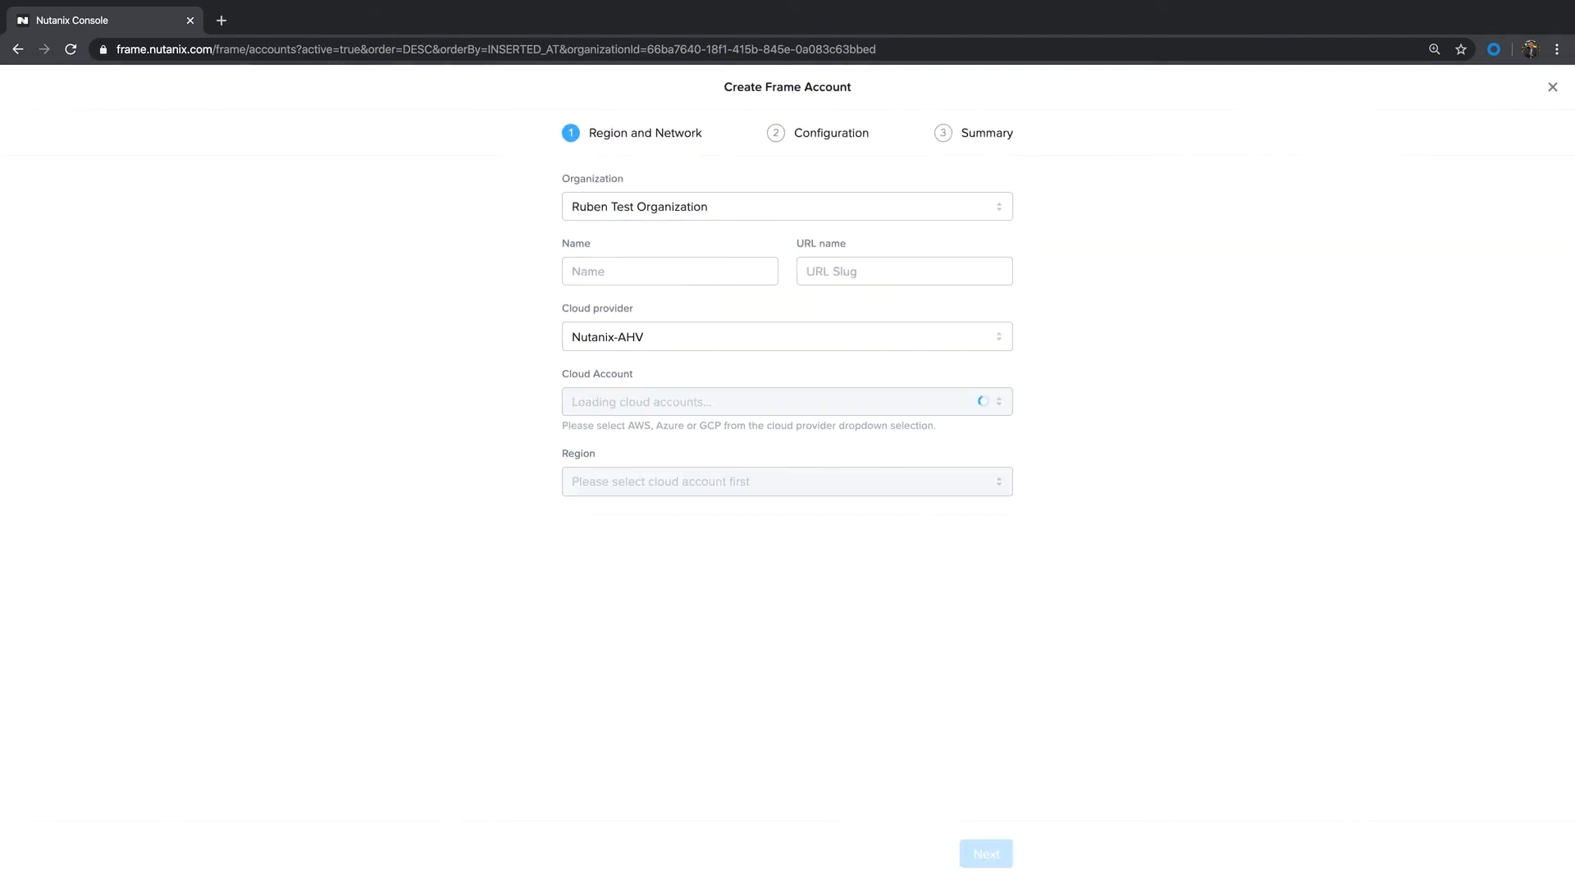
click(670, 271)
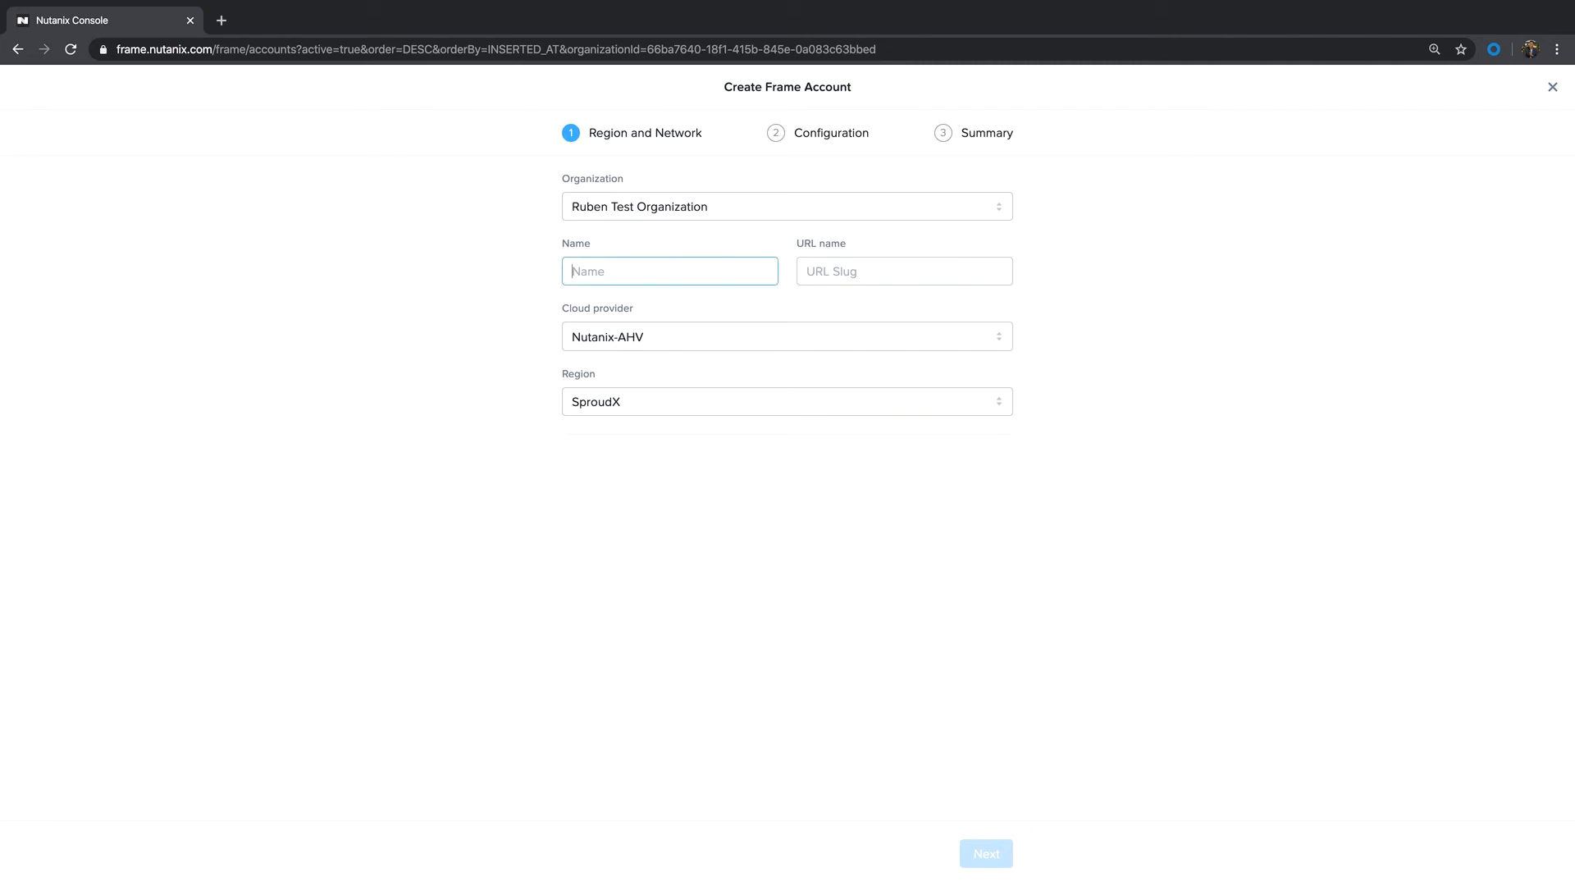
text(Barracuda)
drag(634, 272, 569, 271)
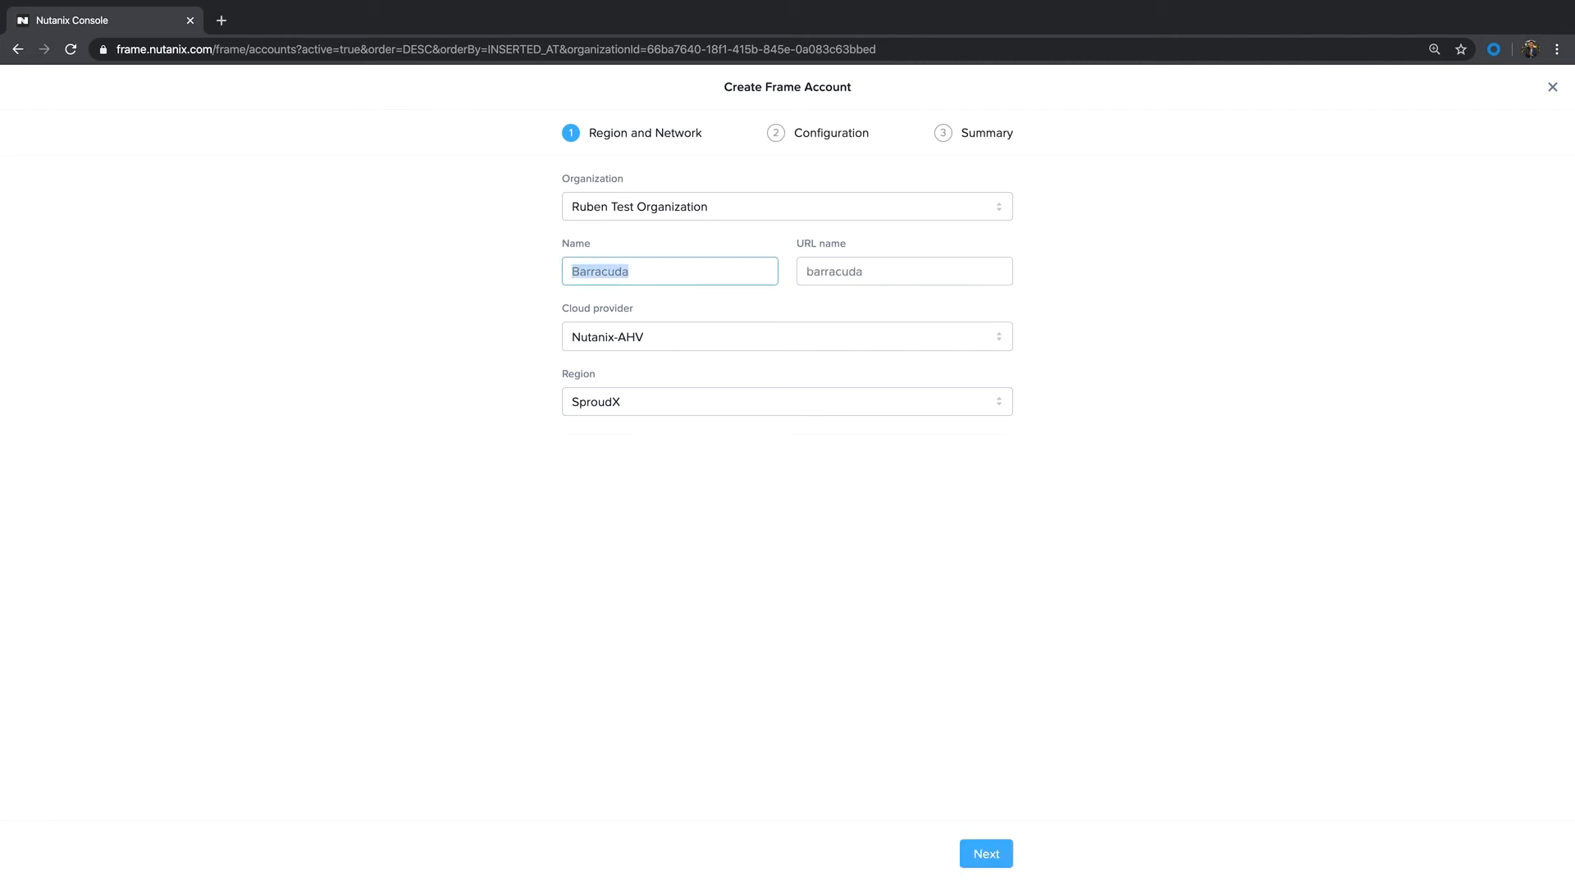
click(572, 271)
text(-PROD)
click(986, 853)
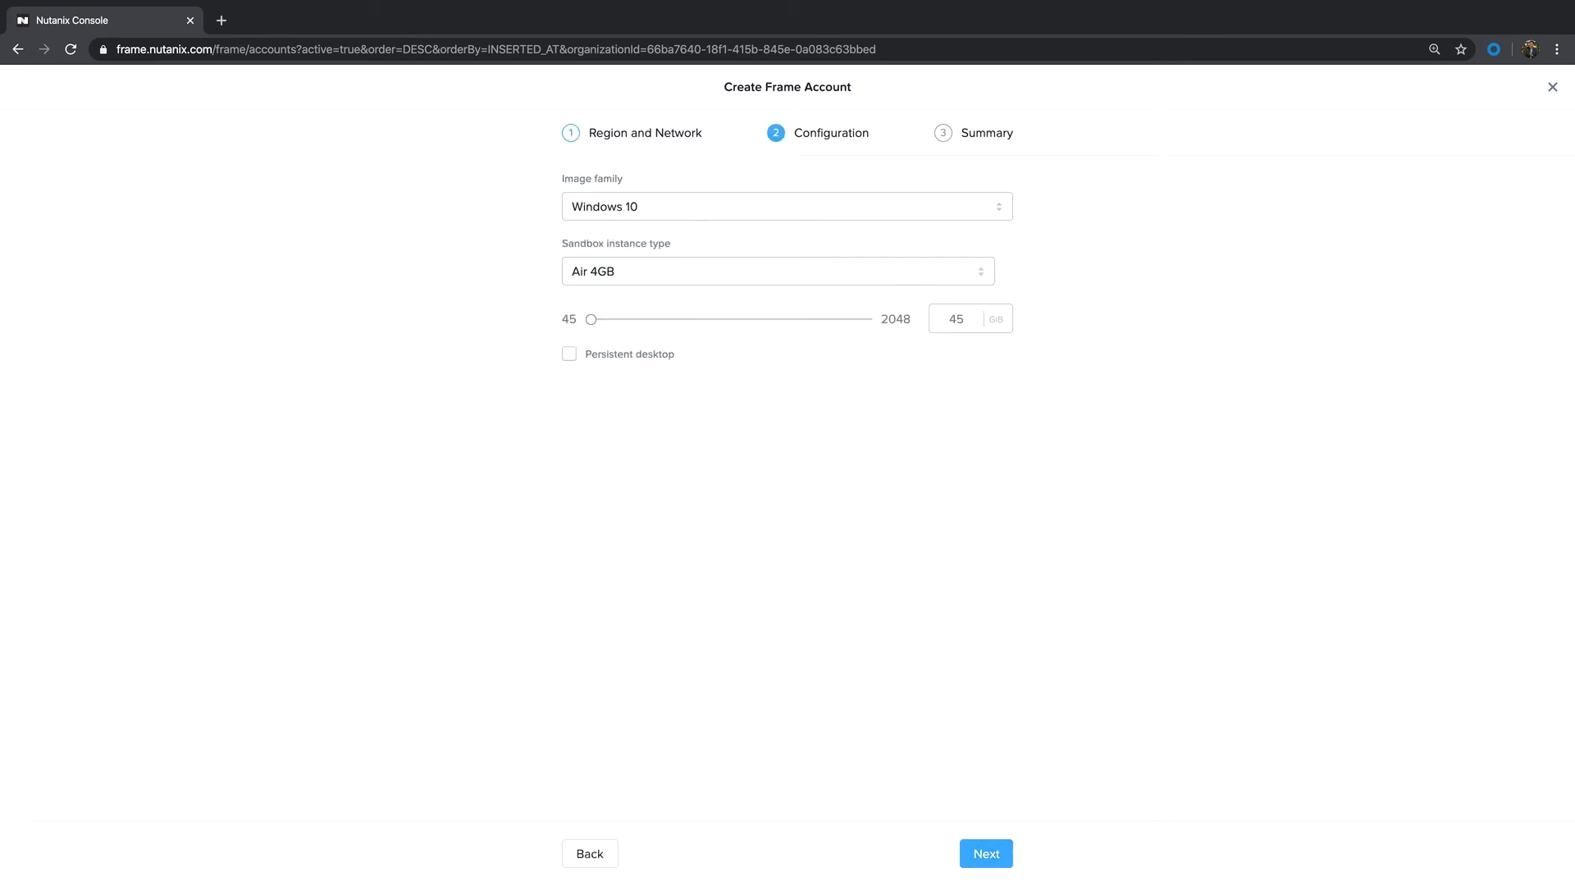
Step: Set the sandbox instance type to Pro 16GB-2Q and the disk size to 128, and create the account
click(777, 272)
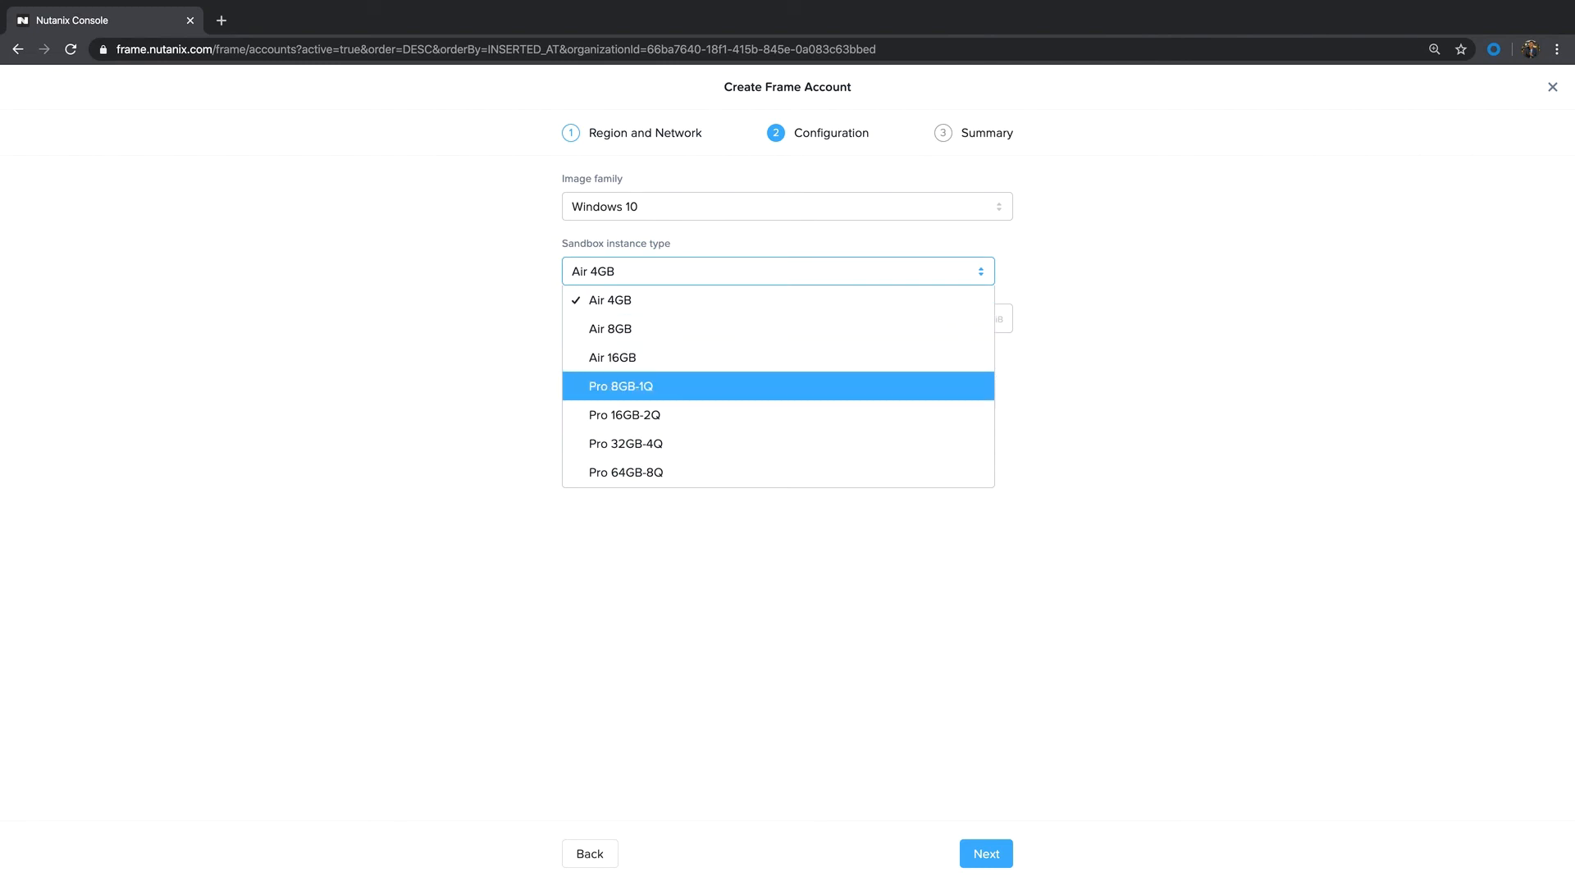
click(624, 415)
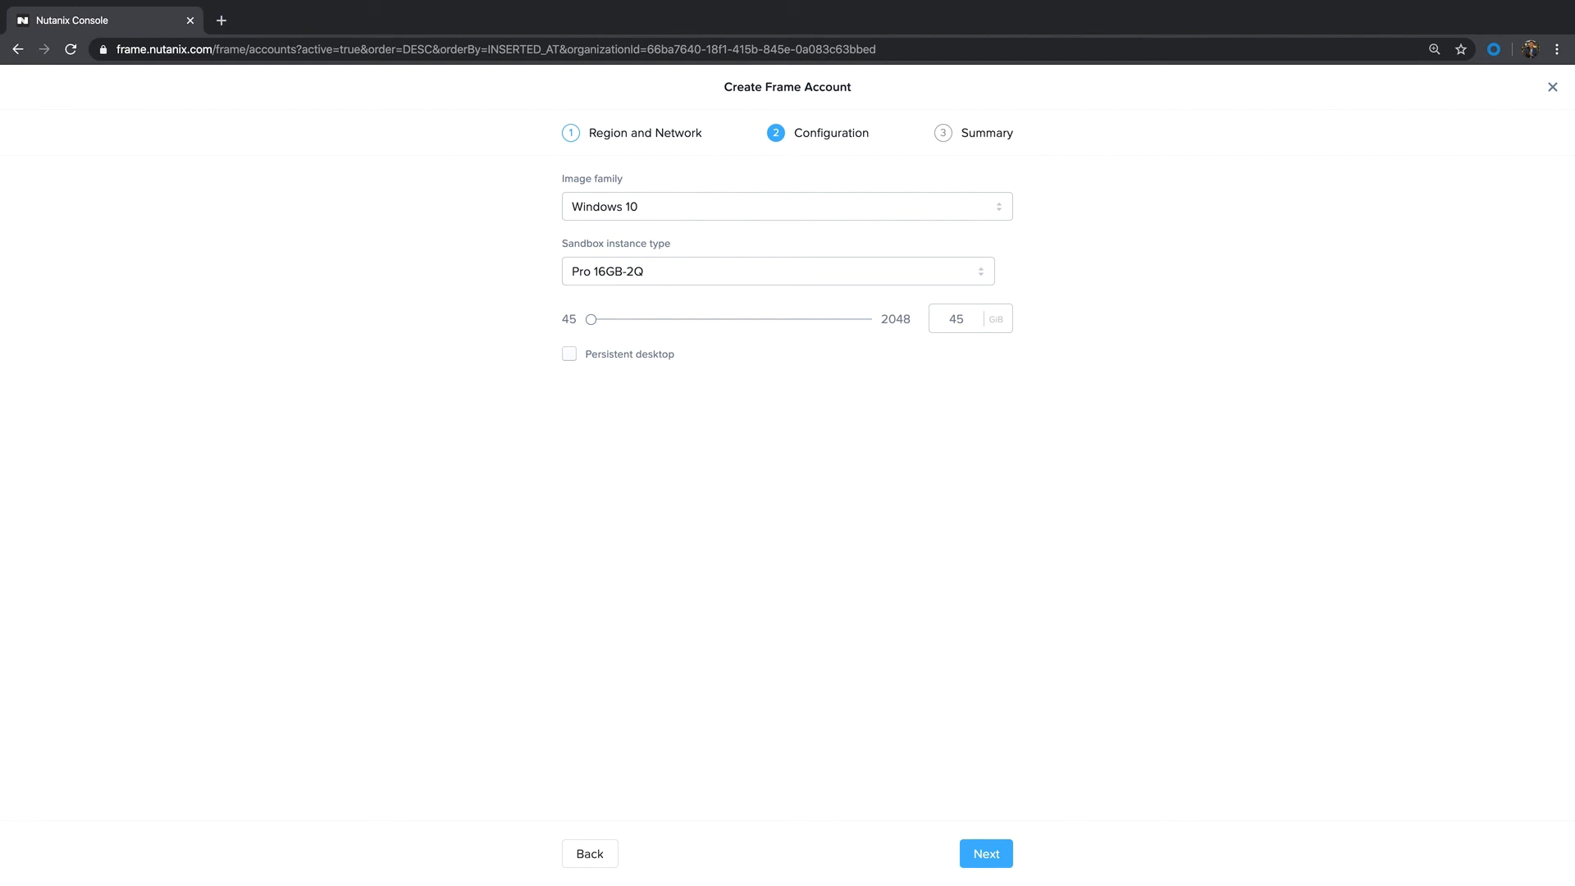
double_click(955, 319)
text(128)
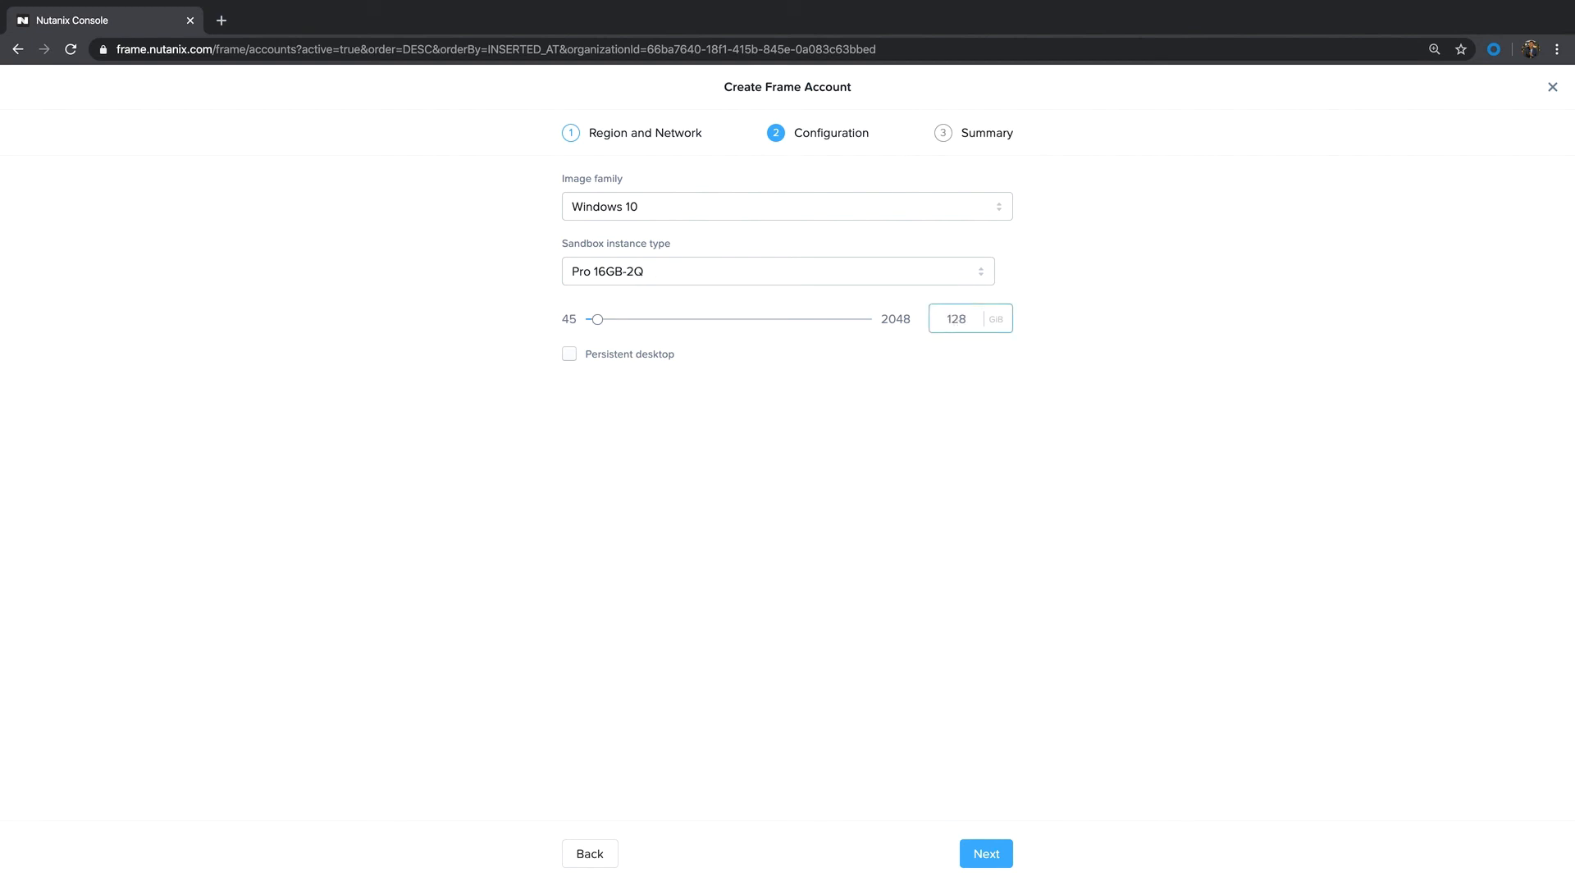
click(986, 854)
click(981, 854)
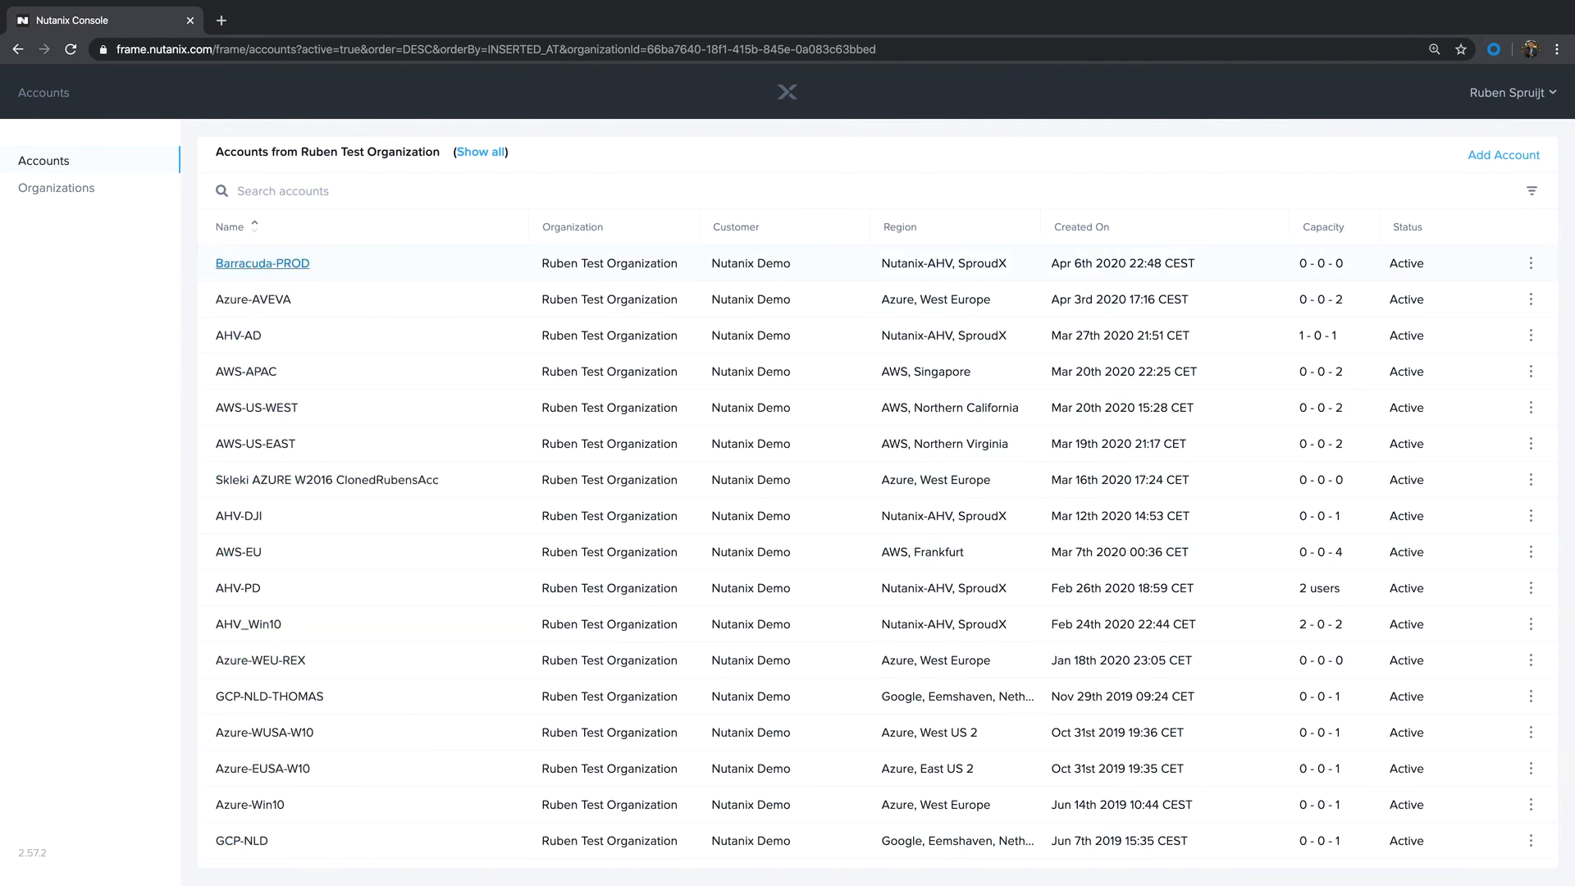
Step: Open the dashboard of the Barracuda-PROD account
click(262, 262)
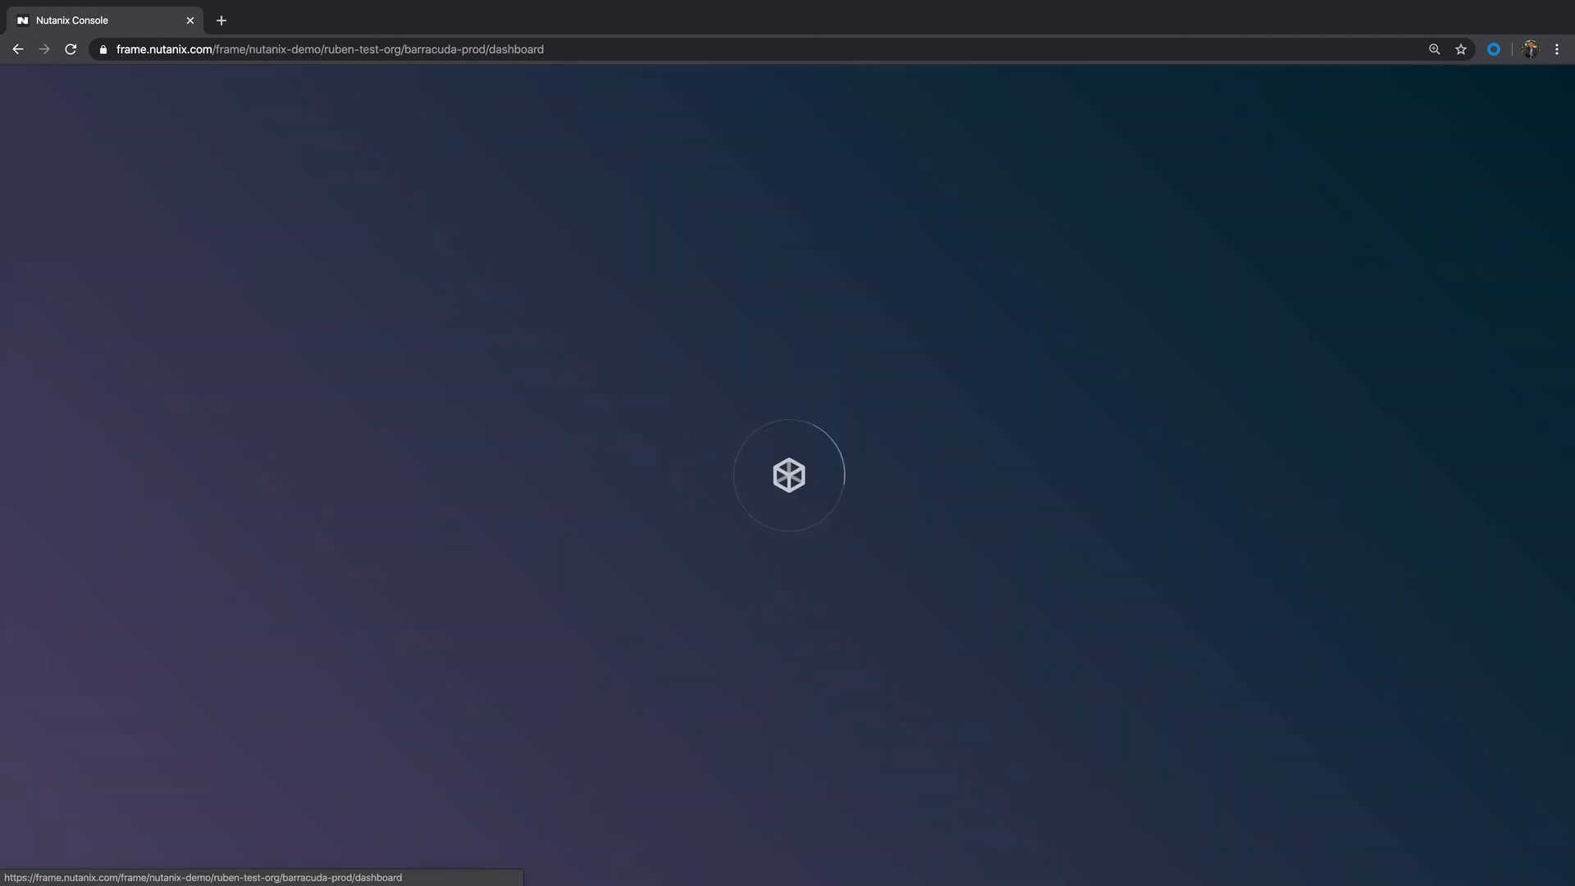